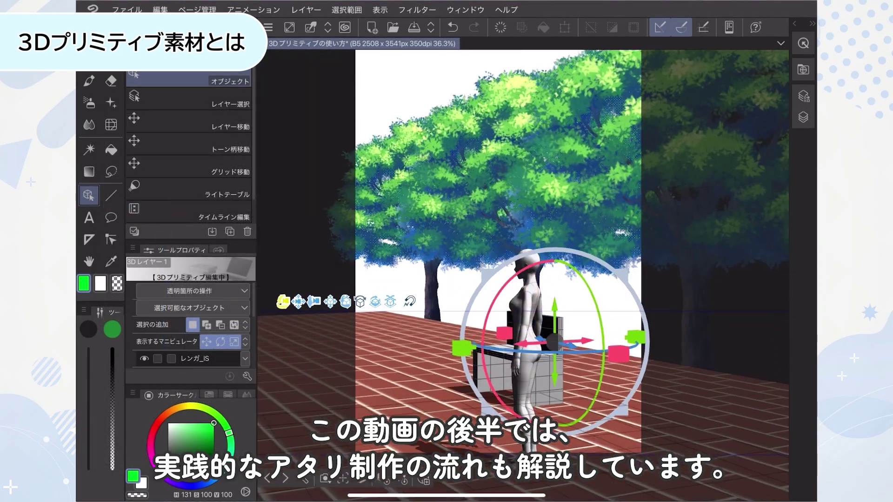
pyautogui.click(522, 335)
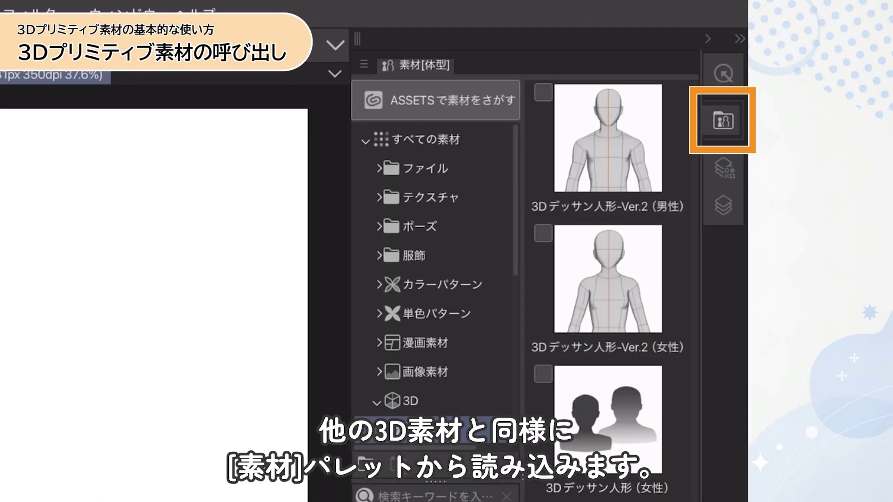
# Step: Find the cube (立方体) in the プリミティブ category of the 3D materials and place it on the canvas
pyautogui.scroll(-5, 432, 270)
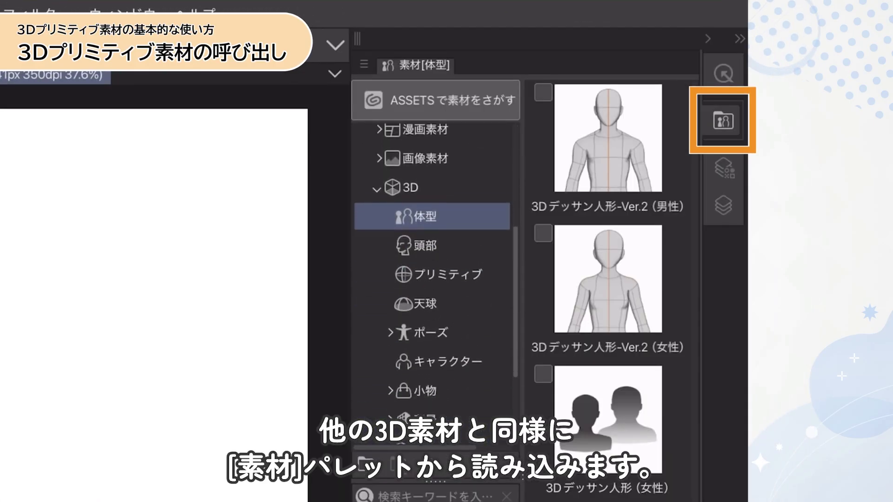
pyautogui.click(437, 238)
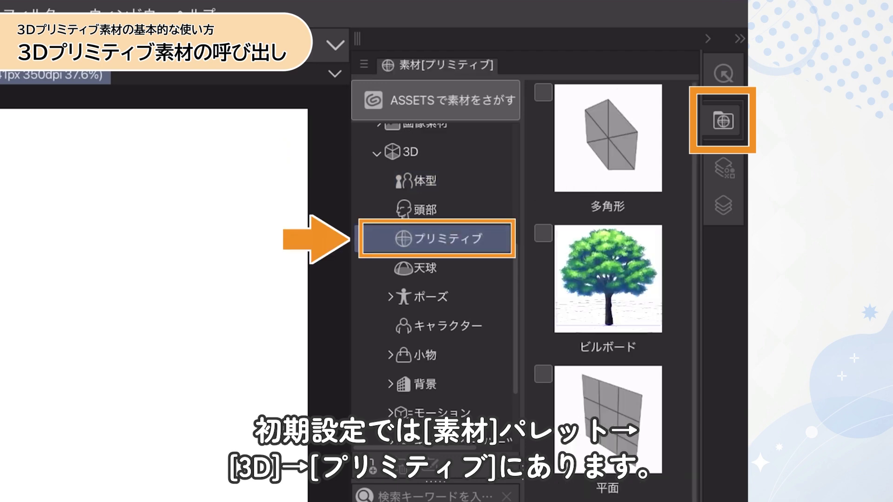
pyautogui.scroll(-5, 608, 279)
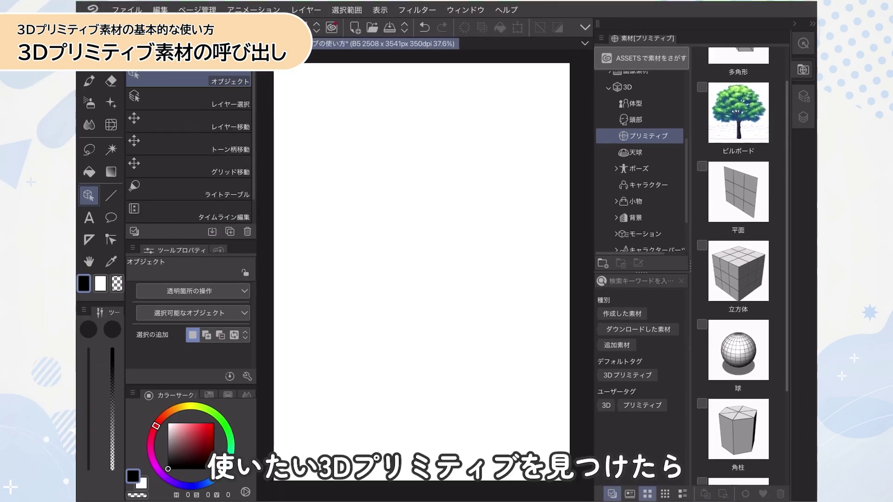
pyautogui.scroll(2, 685, 303)
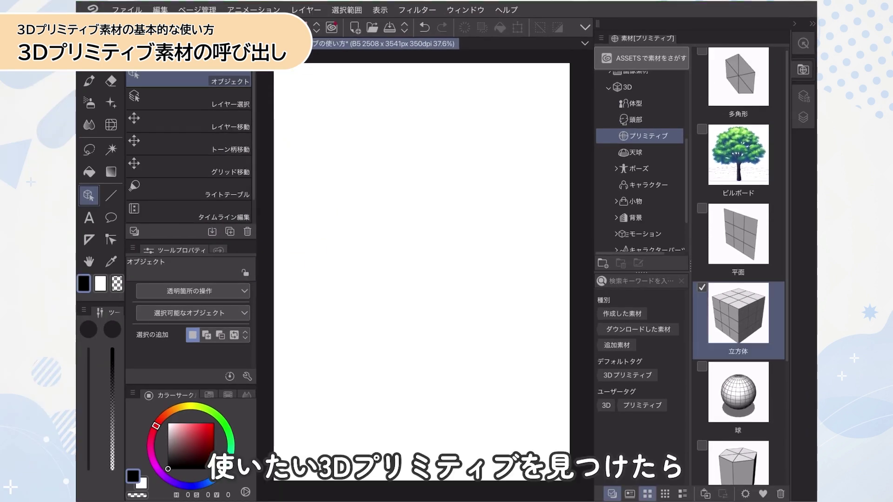
pyautogui.moveTo(685, 412); pyautogui.dragTo(753, 412)
pyautogui.moveTo(791, 316); pyautogui.dragTo(446, 285)
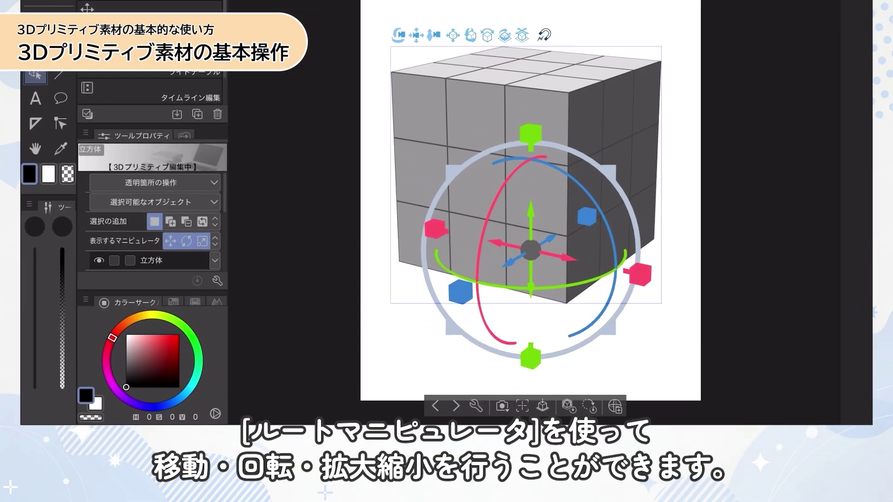
# Step: Move the cube upward with the root manipulator and adjust its scale
pyautogui.moveTo(608, 171)
pyautogui.mouseDown()
pyautogui.moveTo(562, 259)
pyautogui.moveTo(608, 170)
pyautogui.moveTo(634, 144)
pyautogui.moveTo(606, 178)
pyautogui.mouseUp()
pyautogui.moveTo(544, 219); pyautogui.dragTo(544, 183)
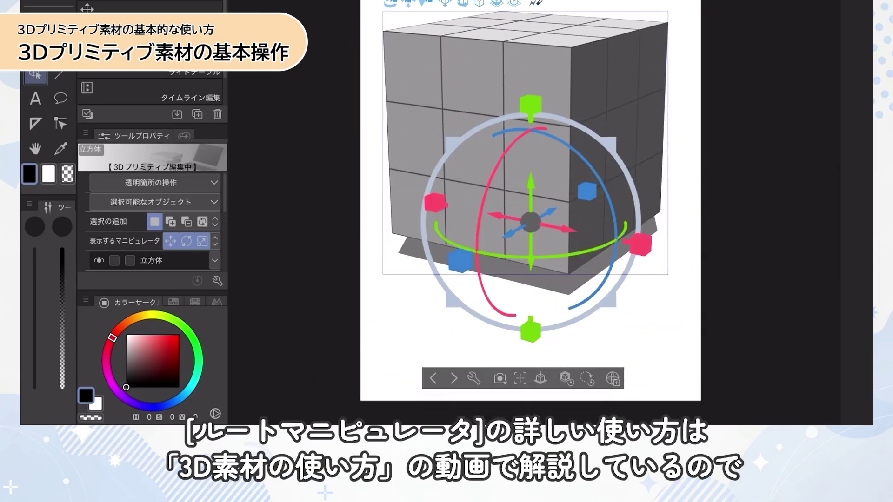
pyautogui.moveTo(639, 244)
pyautogui.mouseDown()
pyautogui.moveTo(534, 225)
pyautogui.moveTo(666, 243)
pyautogui.moveTo(686, 255)
pyautogui.moveTo(621, 239)
pyautogui.moveTo(646, 251)
pyautogui.mouseUp()
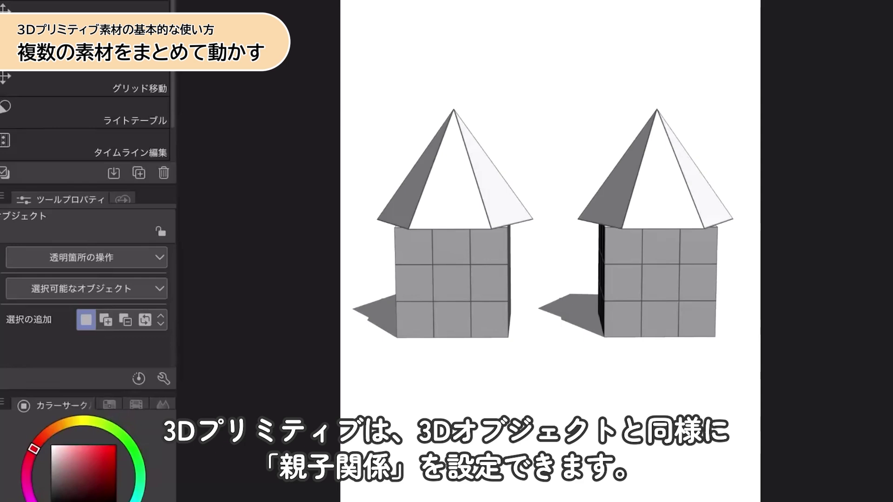
# Step: Move the unparented cube of the 親子関係なし tower down and back up, and move the parented cubes together with their cones
pyautogui.click(660, 284)
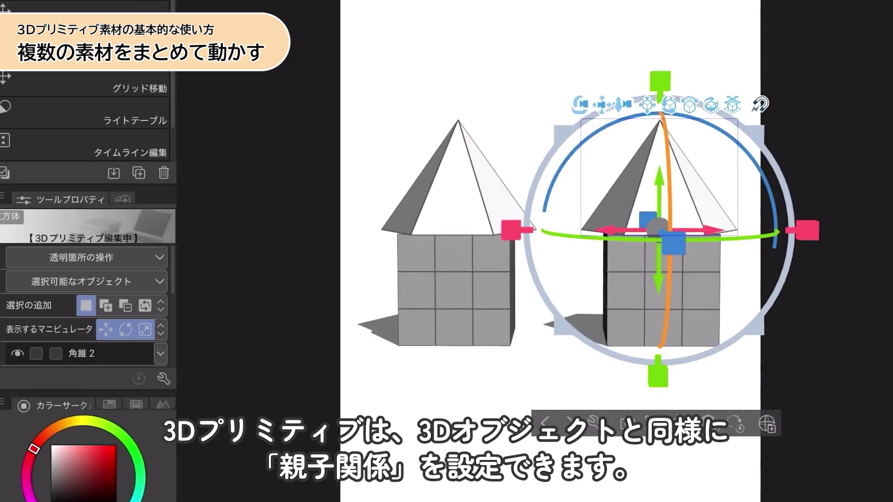
pyautogui.moveTo(673, 241); pyautogui.dragTo(671, 365)
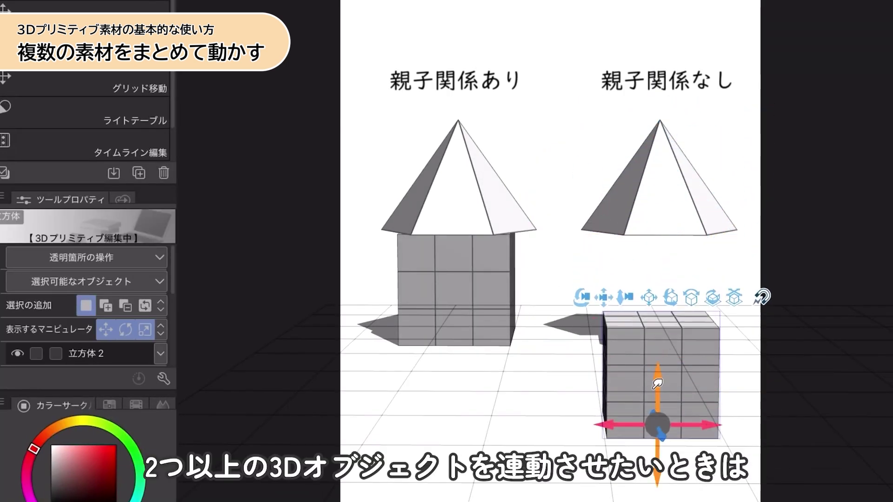
pyautogui.moveTo(676, 375); pyautogui.dragTo(676, 294)
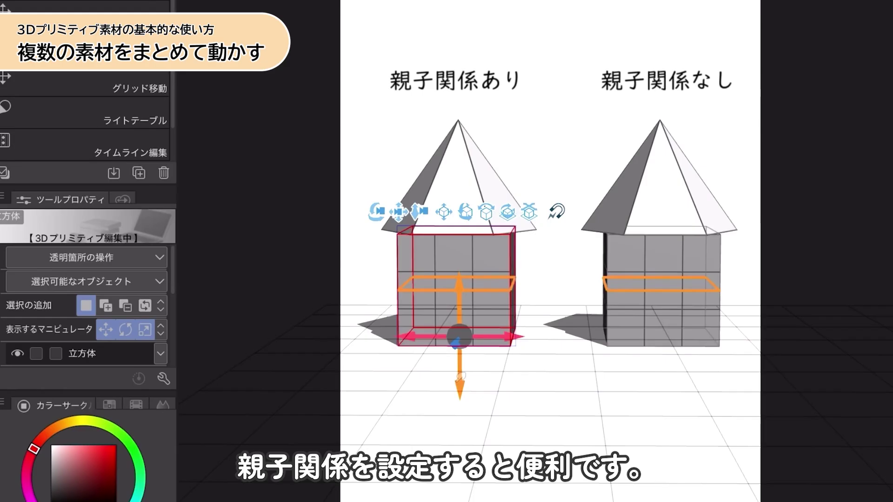
pyautogui.moveTo(456, 390); pyautogui.dragTo(455, 369)
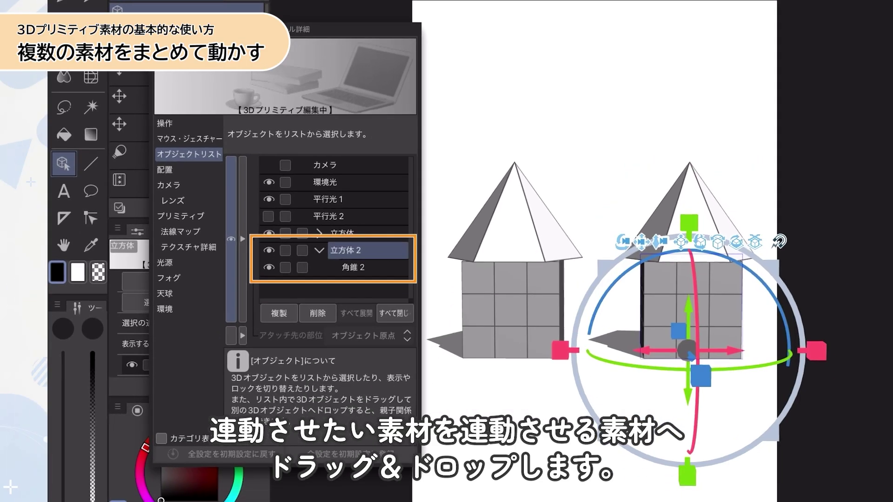
pyautogui.moveTo(687, 349)
pyautogui.mouseDown()
pyautogui.moveTo(687, 386)
pyautogui.moveTo(688, 351)
pyautogui.mouseUp()
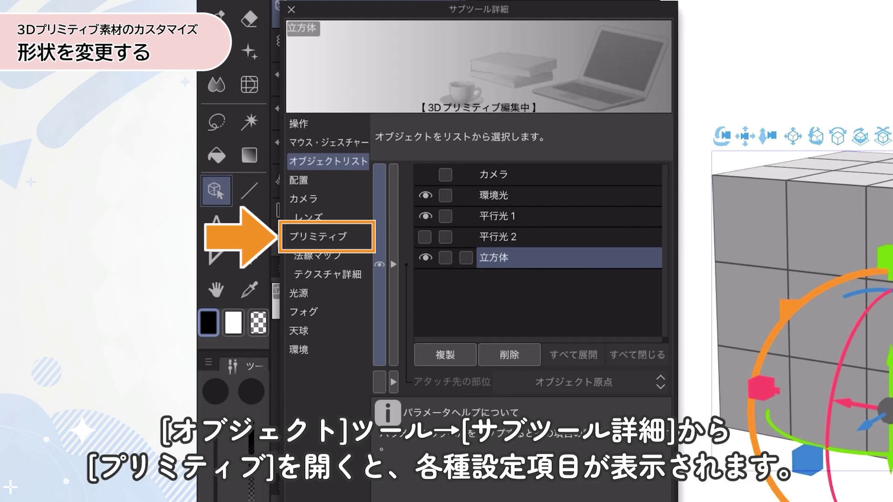
# Step: Open the cube's primitive settings and adjust the X division count of the cube and of the polygon
pyautogui.click(317, 236)
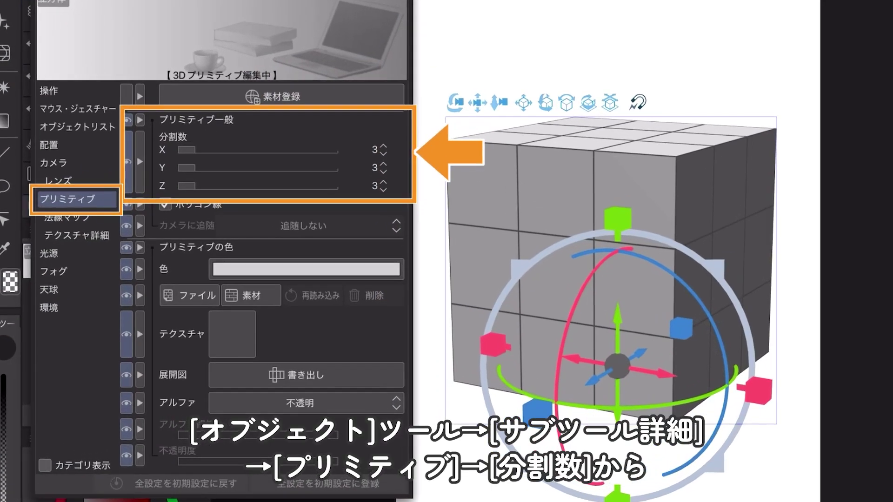
pyautogui.moveTo(195, 150); pyautogui.dragTo(211, 149)
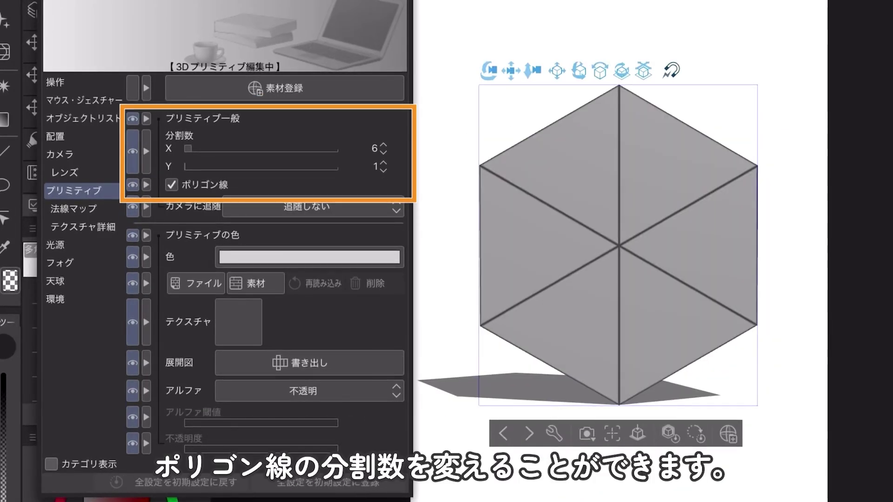
pyautogui.moveTo(187, 148); pyautogui.dragTo(186, 149)
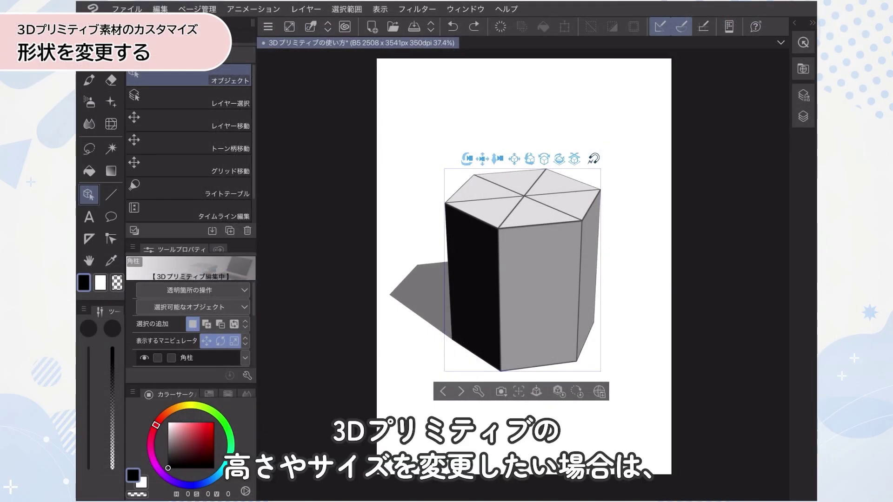
# Step: Try scaling the hexagonal prism along individual axes with the axis scaling manipulator, and undo the last scaling
pyautogui.click(535, 279)
pyautogui.moveTo(537, 219); pyautogui.dragTo(536, 184)
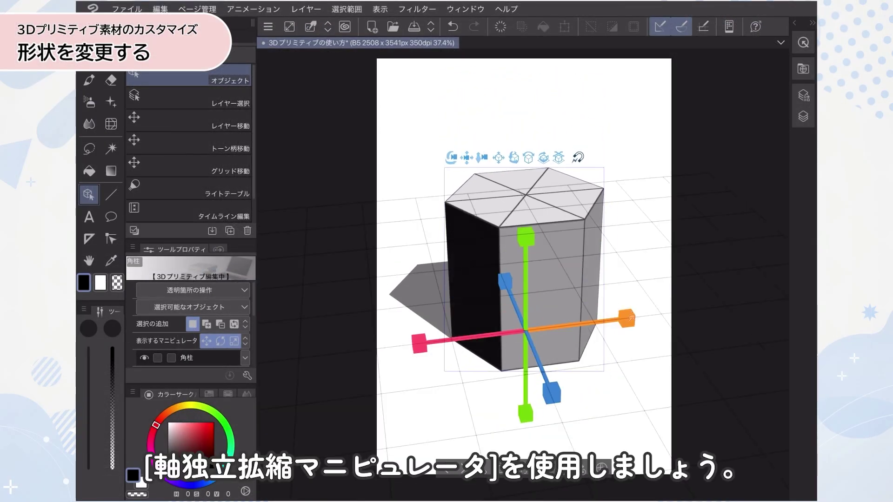
pyautogui.moveTo(626, 318); pyautogui.dragTo(506, 331)
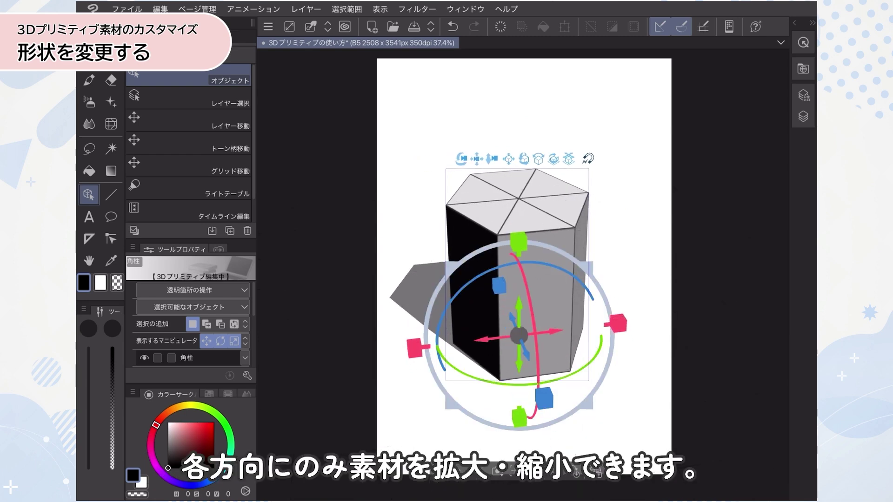
pyautogui.click(452, 27)
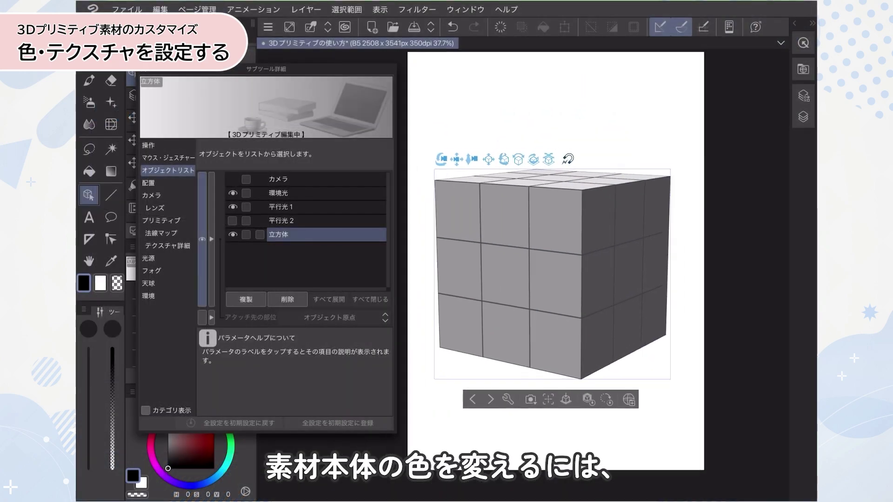
# Step: Set the cube's primitive colour to blue, HEX 4B49FF
pyautogui.scroll(1, 554, 265)
pyautogui.click(161, 220)
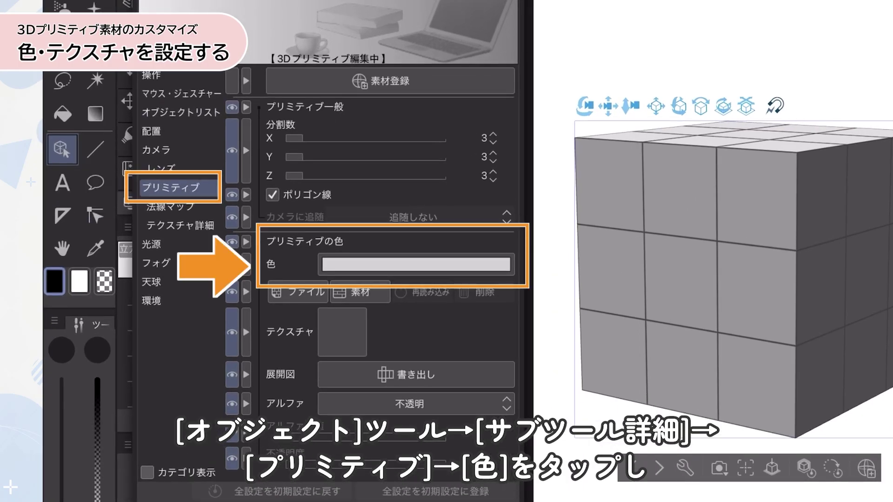
pyautogui.click(416, 264)
pyautogui.click(617, 236)
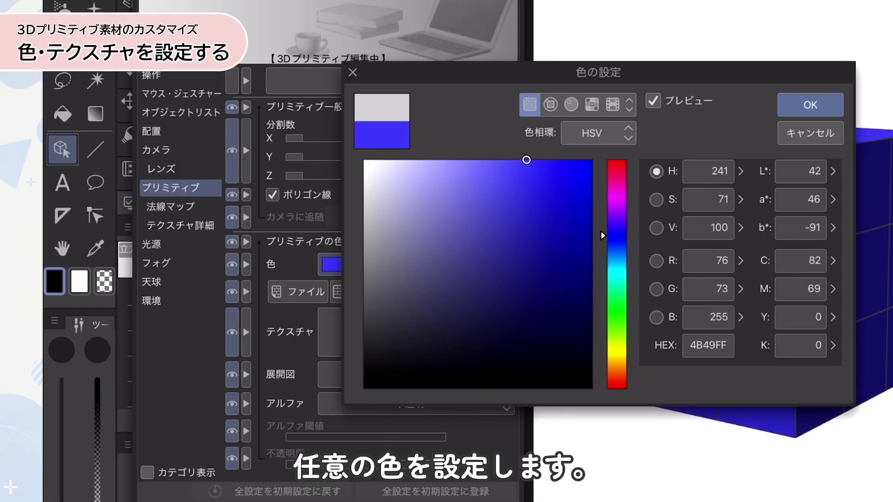
pyautogui.press('Return')
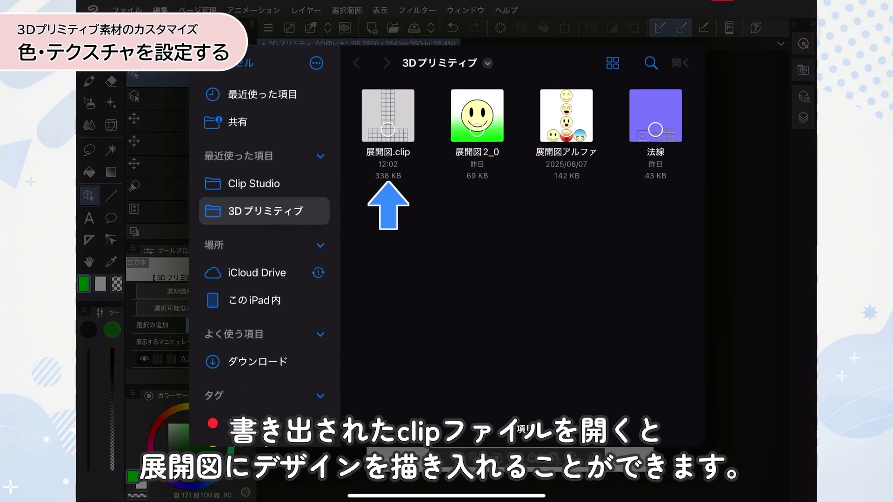
# Step: Open the exported net file 展開図.clip, and load the image 展開図サイコロ as the cube's texture
pyautogui.click(387, 115)
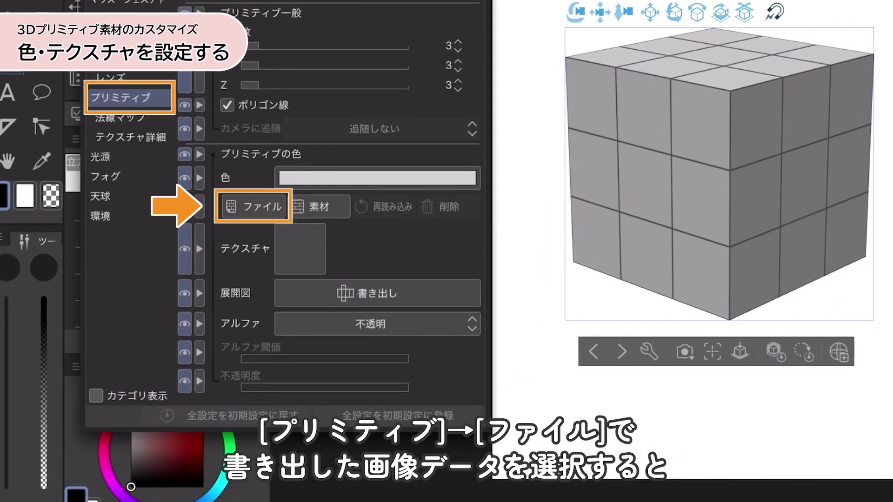
pyautogui.click(253, 206)
pyautogui.scroll(-3, 521, 232)
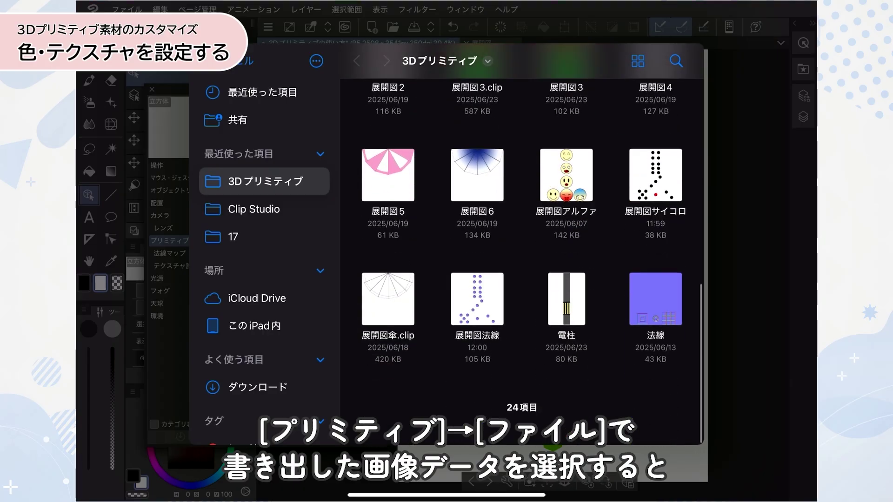
pyautogui.click(655, 176)
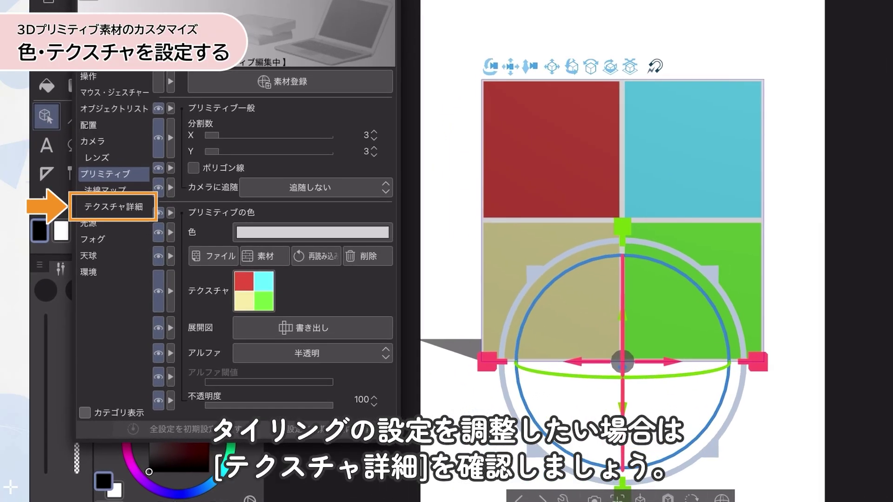
# Step: In the plane's texture details, set the scale to 37.8 with 繰り返し tiling and shift the texture position
pyautogui.click(140, 264)
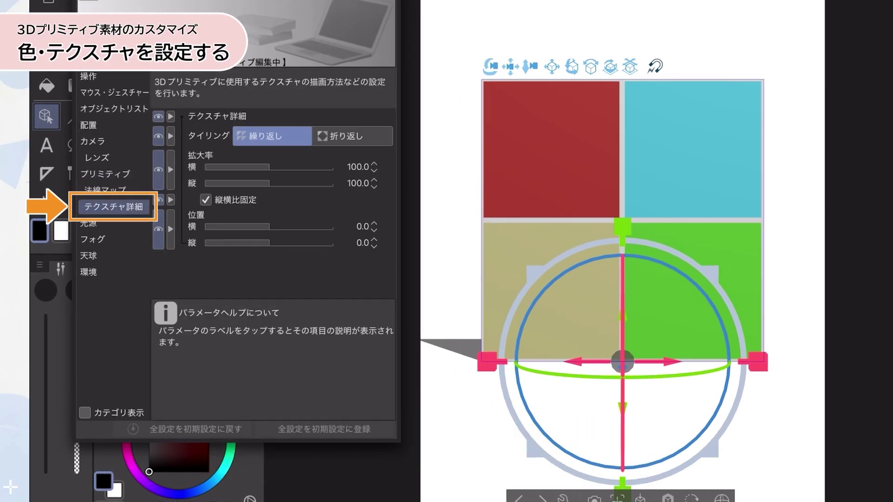
pyautogui.moveTo(269, 167); pyautogui.dragTo(247, 167)
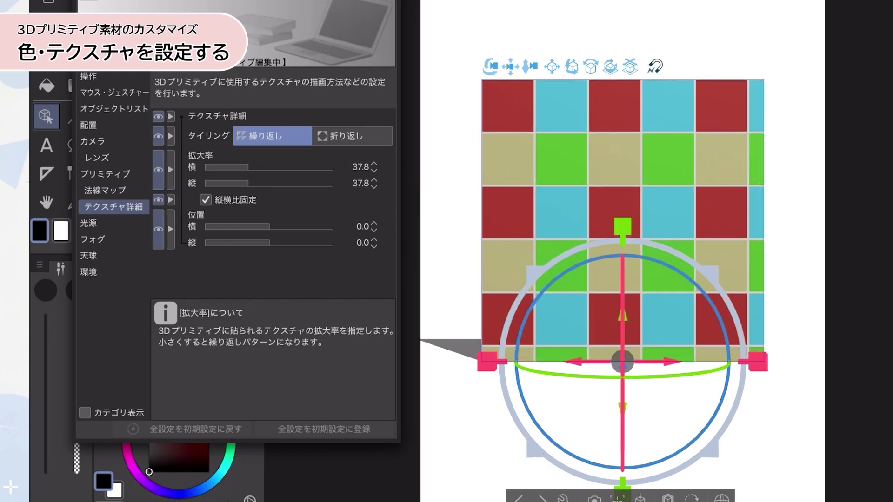
pyautogui.click(352, 136)
pyautogui.click(272, 135)
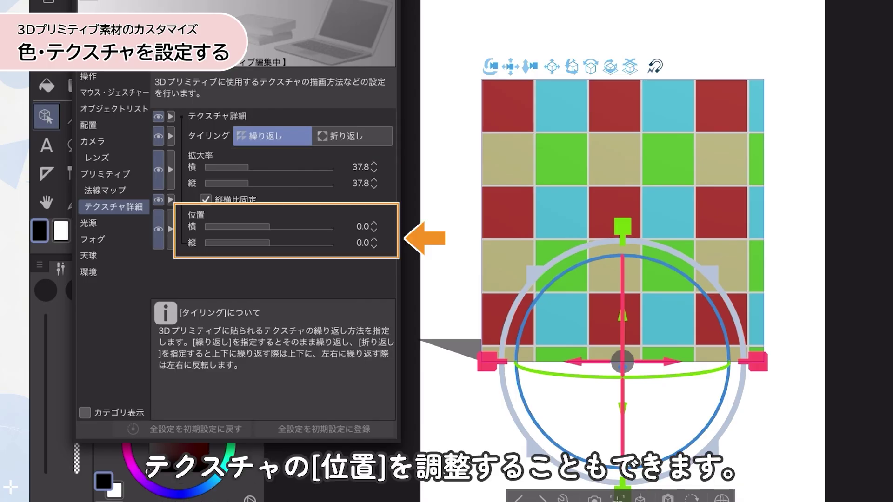
pyautogui.moveTo(269, 227); pyautogui.dragTo(234, 243)
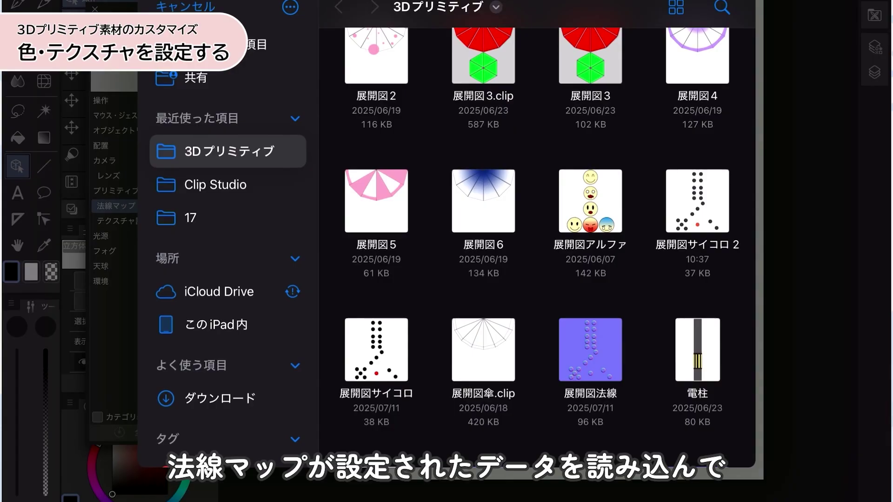
# Step: Load the dice normal map image for the cube, and rotate the die about its vertical axis to show the dents
pyautogui.scroll(-5, 543, 209)
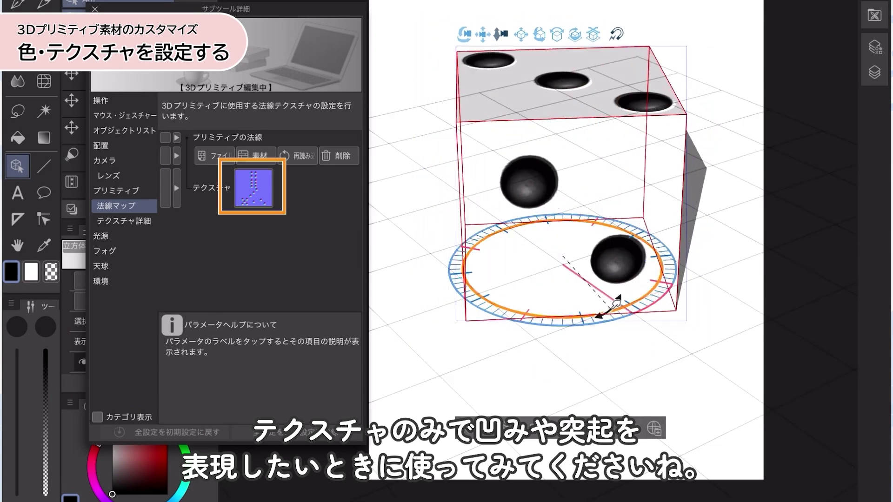
pyautogui.moveTo(608, 295); pyautogui.dragTo(388, 312)
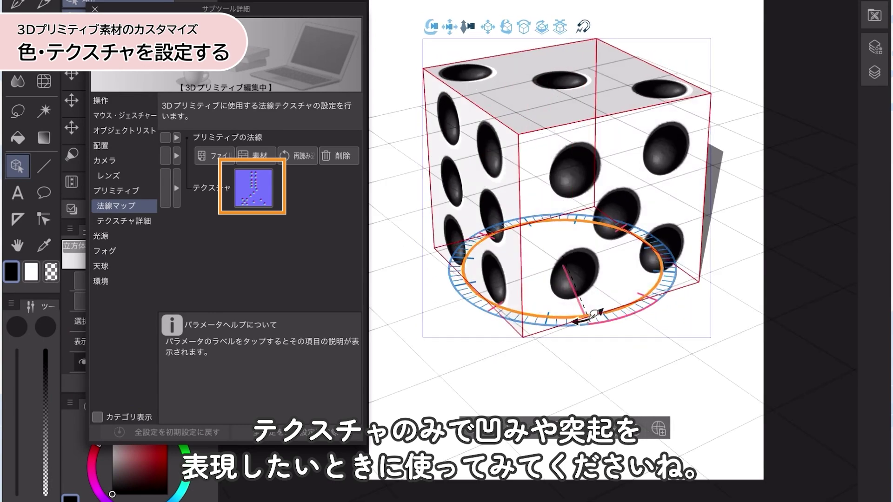
pyautogui.moveTo(587, 374); pyautogui.dragTo(522, 384)
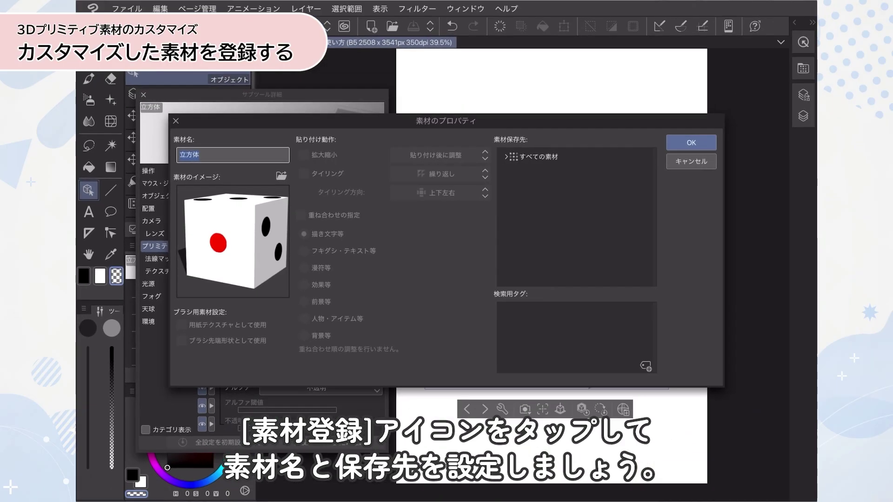
# Step: Register the die, plus the scene of table, sofa, lamp and seated figure, as materials, saving the scene in the 3D プリミティブ folder
pyautogui.scroll(-3, 576, 218)
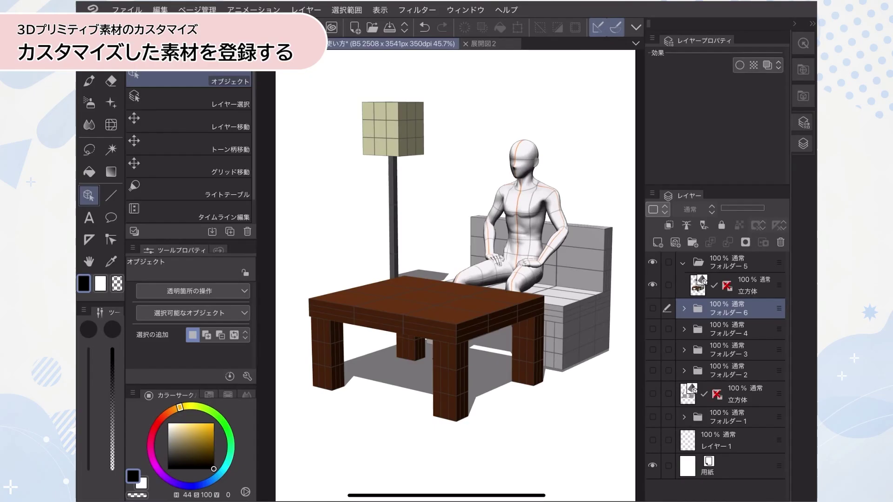
pyautogui.click(577, 330)
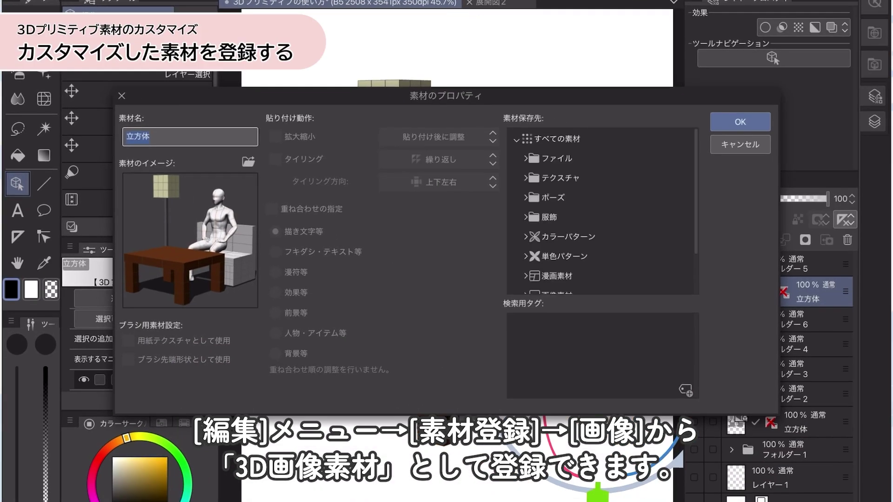
pyautogui.scroll(-2, 602, 211)
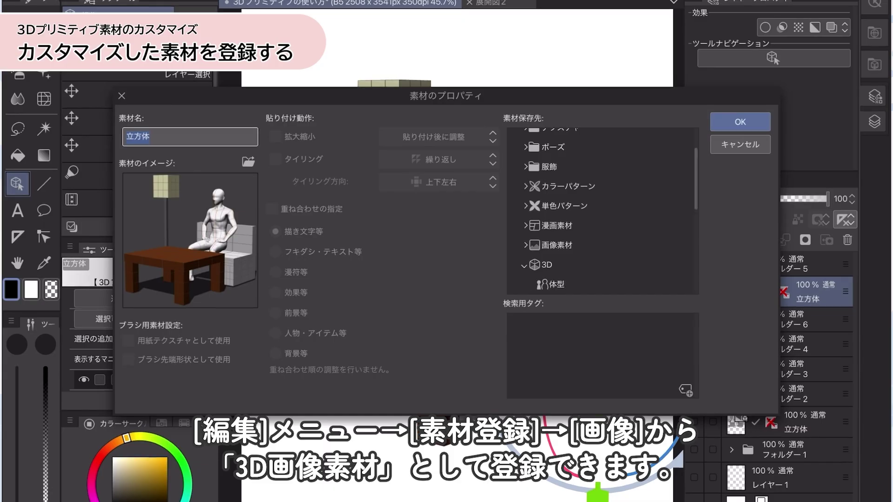
pyautogui.scroll(-2, 602, 212)
pyautogui.click(558, 223)
pyautogui.press('Return')
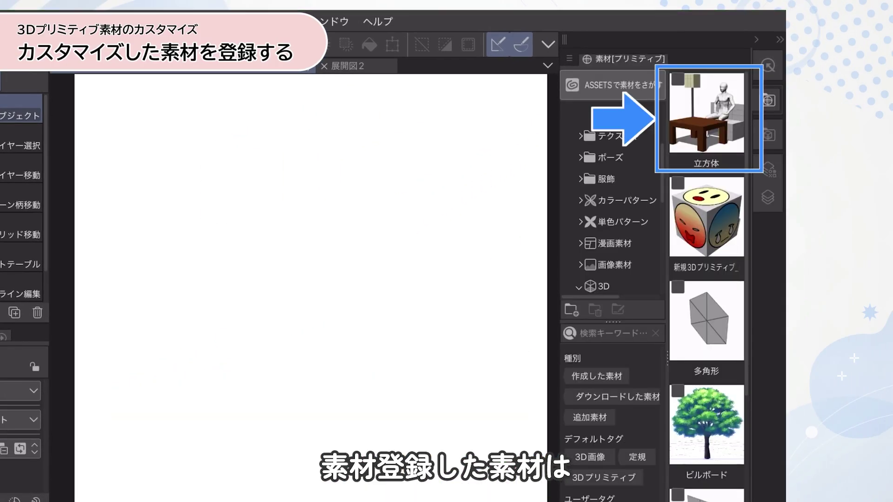
# Step: Place the registered 立方体 scene material on the blank canvas and on the canvas holding the 3D drawing figure
pyautogui.moveTo(707, 114); pyautogui.dragTo(355, 368)
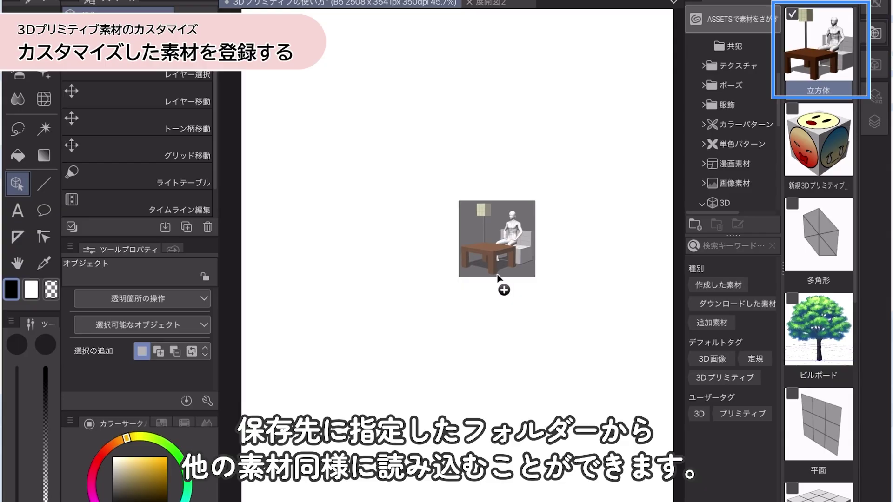
pyautogui.moveTo(497, 277); pyautogui.dragTo(497, 279)
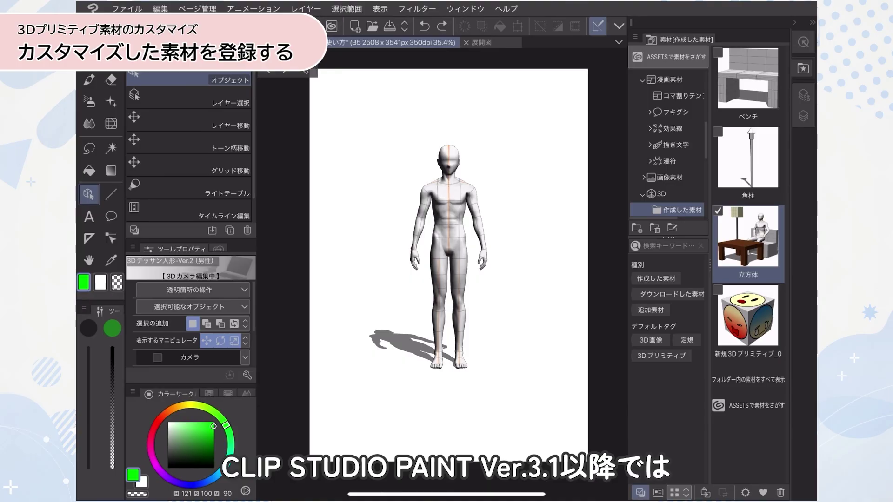
pyautogui.moveTo(748, 242); pyautogui.dragTo(473, 356)
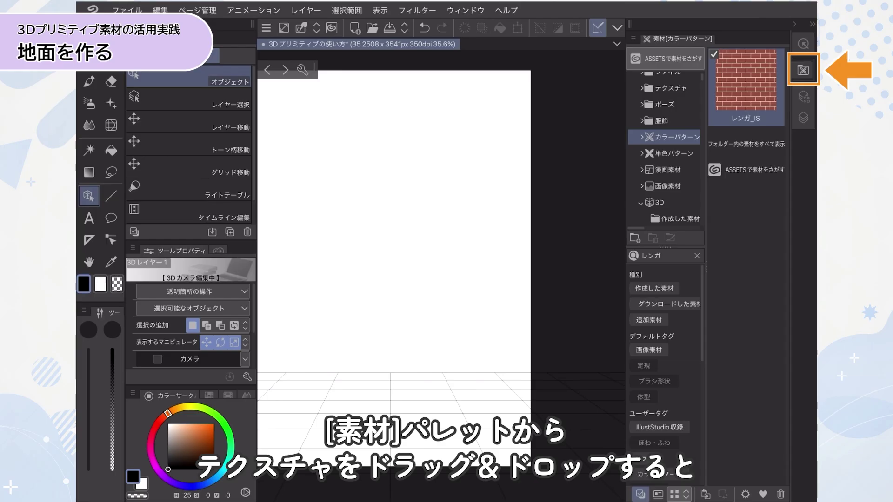
# Step: Add the レンガ_IS brick texture to the 3D space as a plane, and set its overall X rotation to 90°
pyautogui.moveTo(732, 124); pyautogui.dragTo(389, 420)
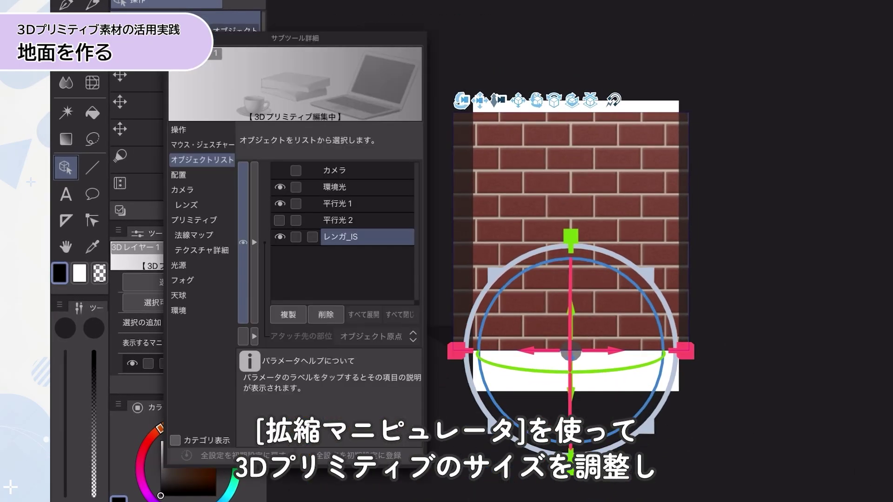
pyautogui.click(178, 175)
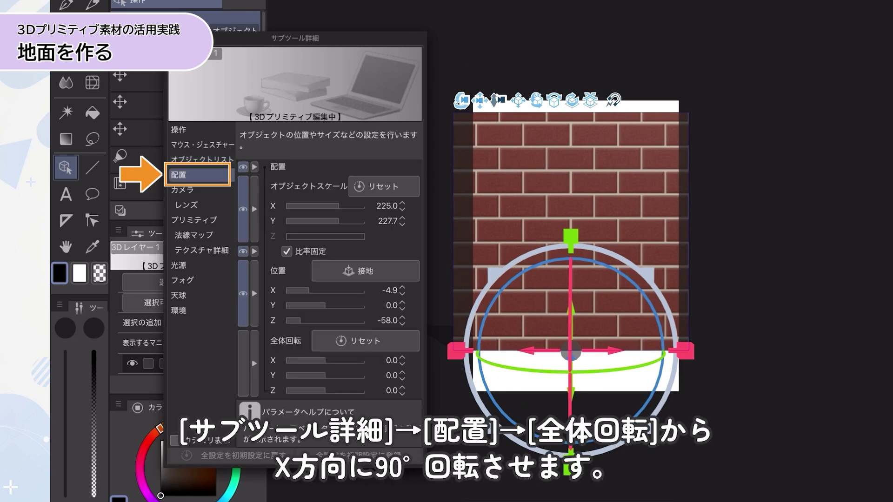
pyautogui.click(392, 361)
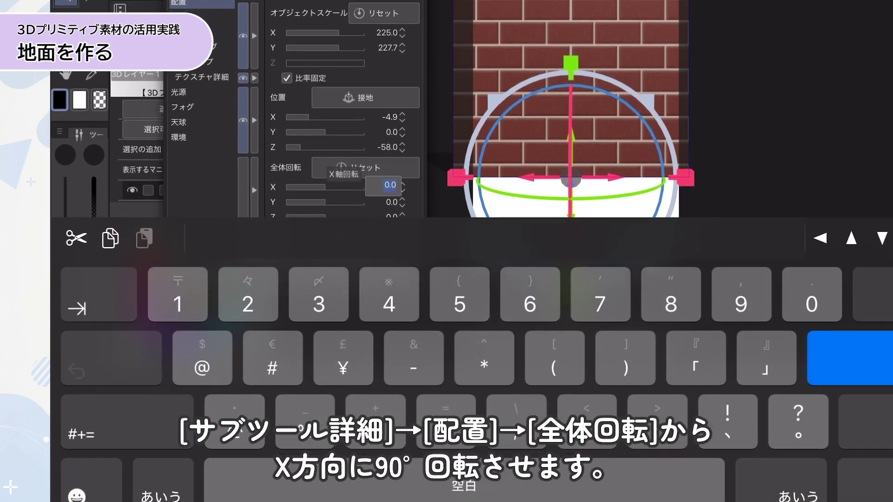
pyautogui.press('Return')
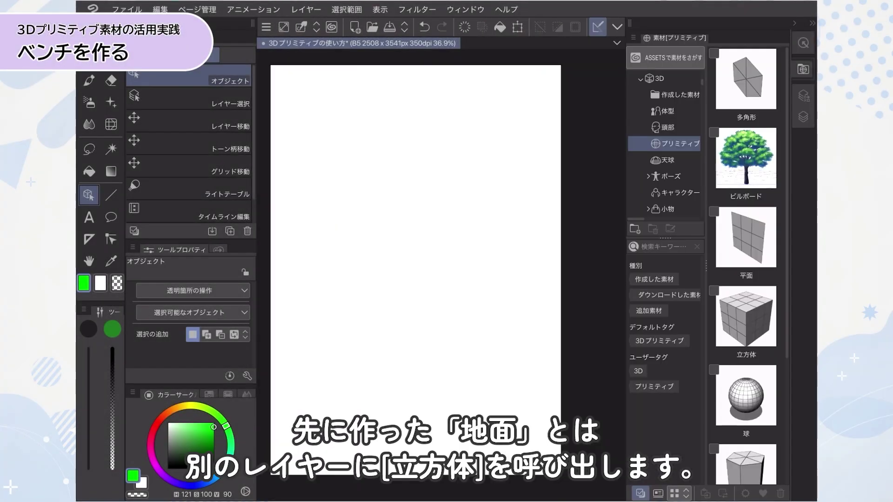
# Step: Place a 立方体 primitive and the male 3Dデッサン人形-Ver.2 figure together on a new 3D layer
pyautogui.moveTo(747, 351); pyautogui.dragTo(762, 304)
pyautogui.moveTo(397, 308); pyautogui.dragTo(397, 308)
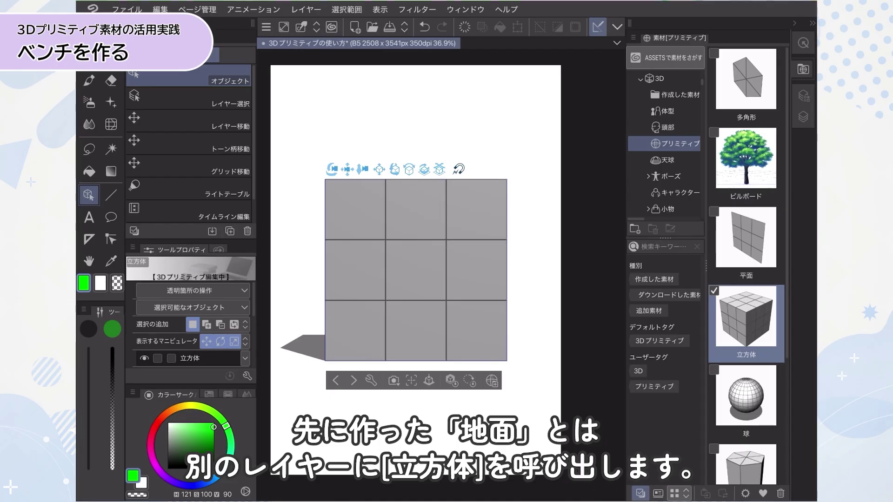
pyautogui.click(667, 111)
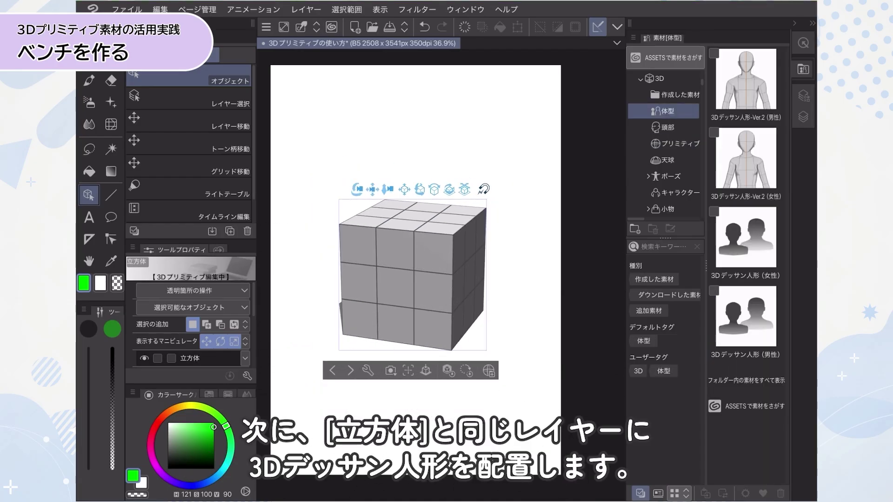
pyautogui.moveTo(718, 110); pyautogui.dragTo(328, 265)
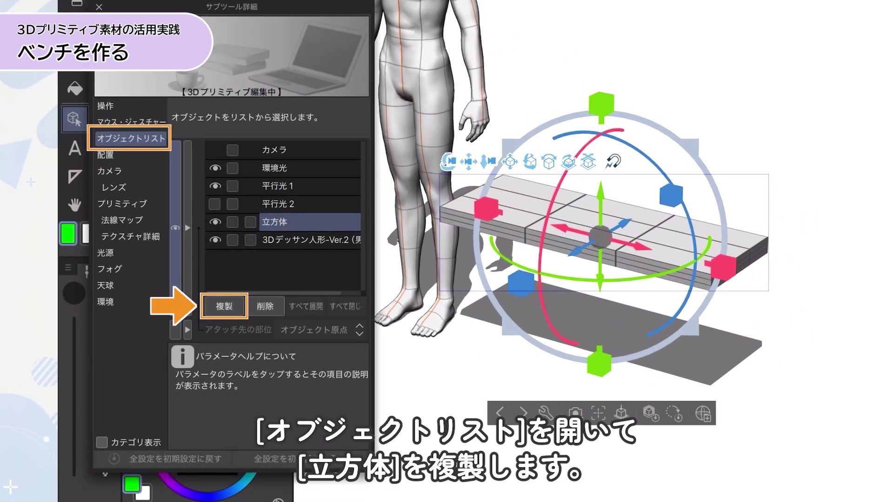
# Step: Duplicate the flat cube seat, and arrange the copies as the bench's upright backrest and two legs
pyautogui.click(224, 305)
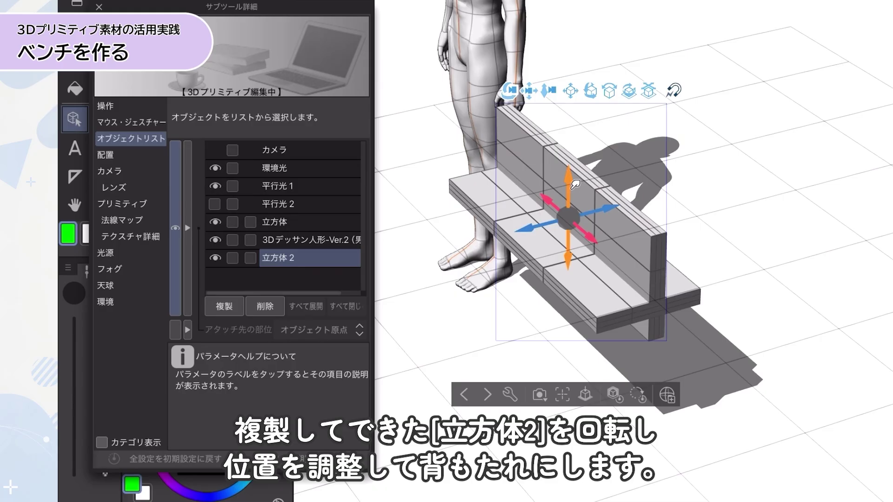
pyautogui.moveTo(579, 183)
pyautogui.mouseDown()
pyautogui.moveTo(579, 148)
pyautogui.moveTo(574, 172)
pyautogui.mouseUp()
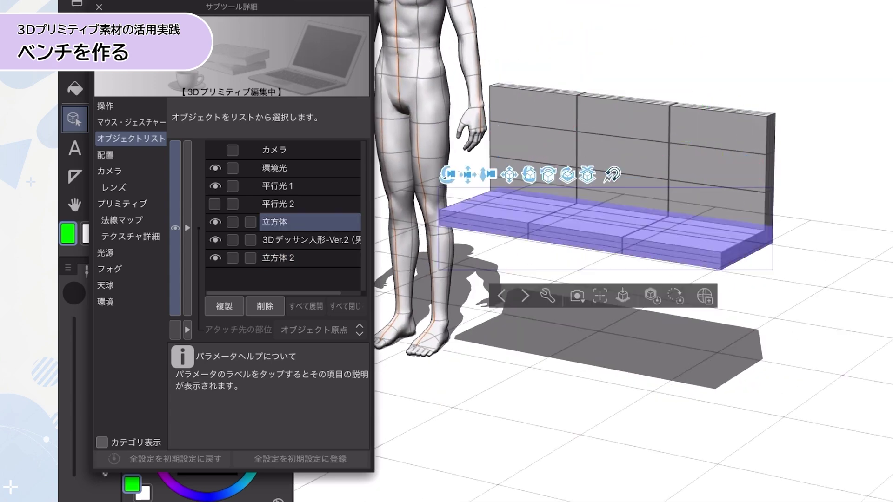
pyautogui.click(224, 306)
pyautogui.moveTo(631, 238); pyautogui.dragTo(631, 238)
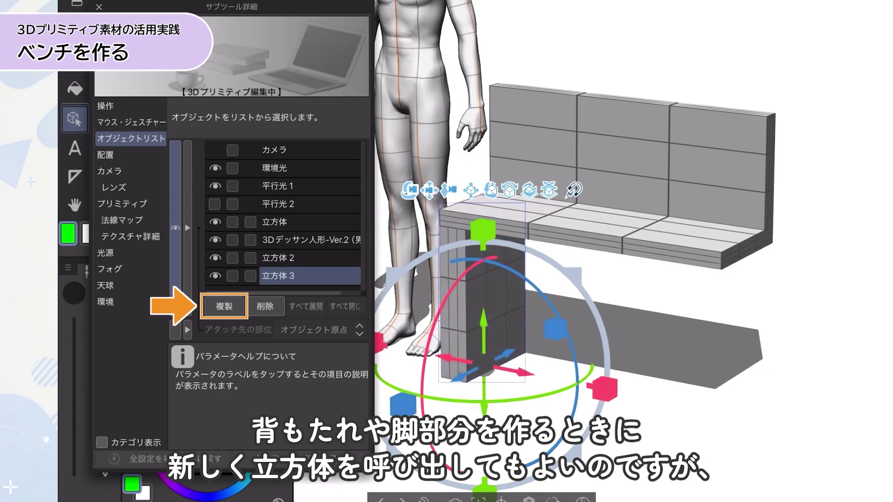
pyautogui.click(224, 306)
pyautogui.moveTo(588, 380); pyautogui.dragTo(755, 396)
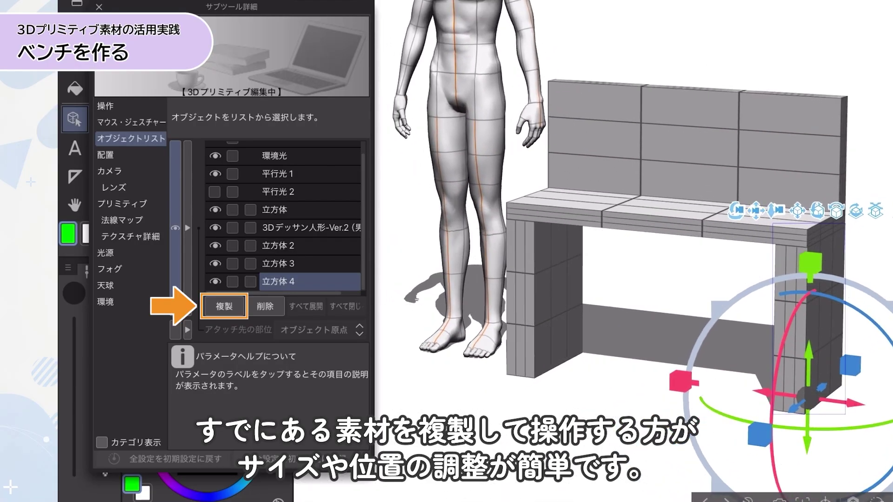
# Step: Fine-tune the bench's seat, leg and backrest, and rename its parts 座面, 背もたれ, 脚1 and 脚2
pyautogui.click(278, 210)
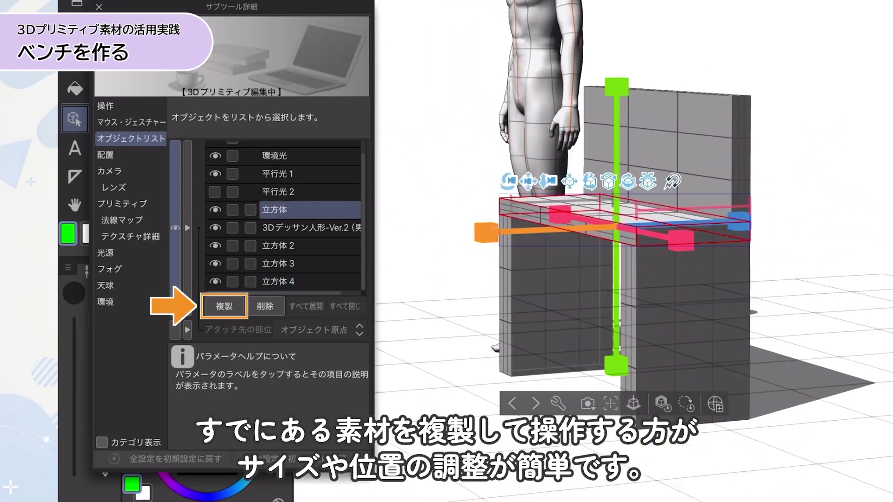
pyautogui.click(278, 281)
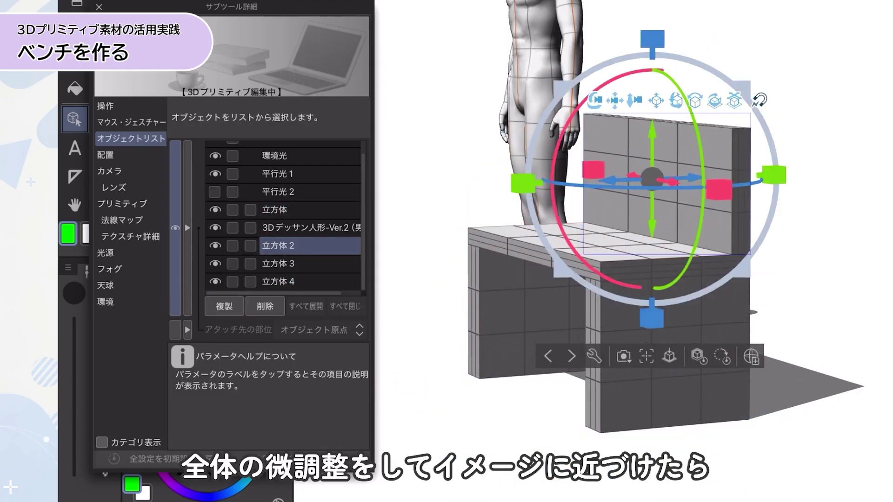
pyautogui.click(278, 245)
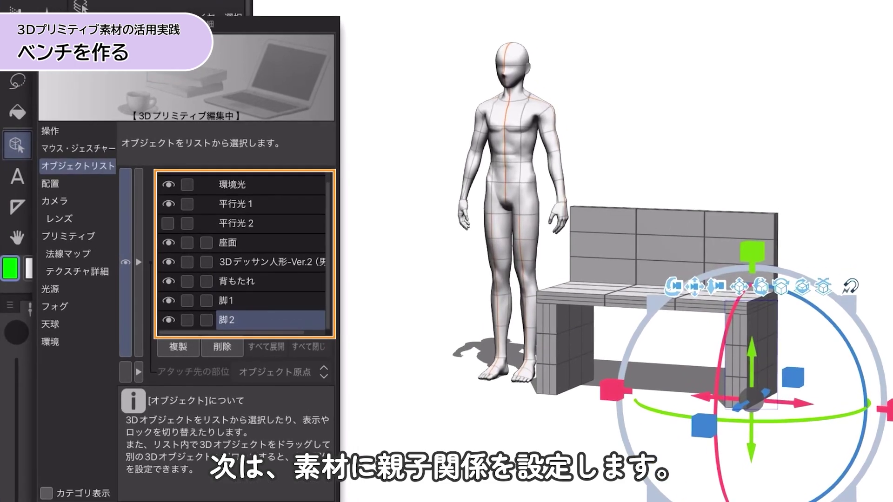
# Step: Make 背もたれ, 脚1 and 脚2 children of 座面 in the object list
pyautogui.click(270, 281)
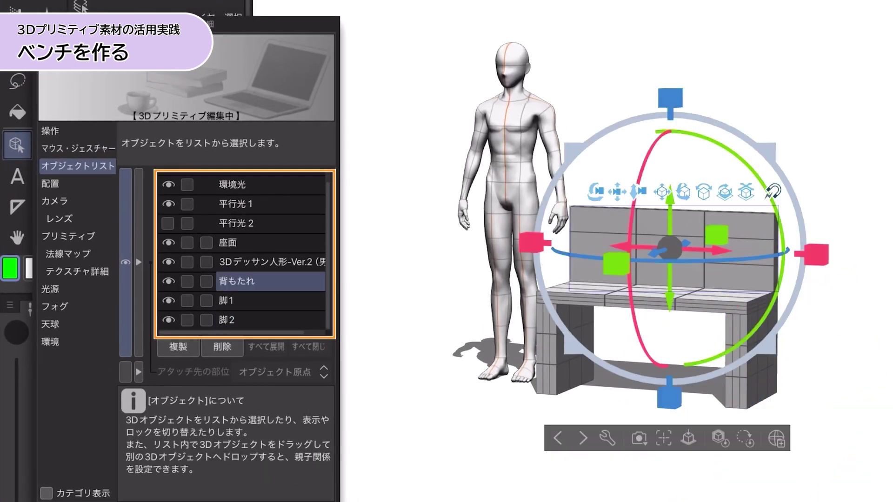
pyautogui.scroll(1, 242, 253)
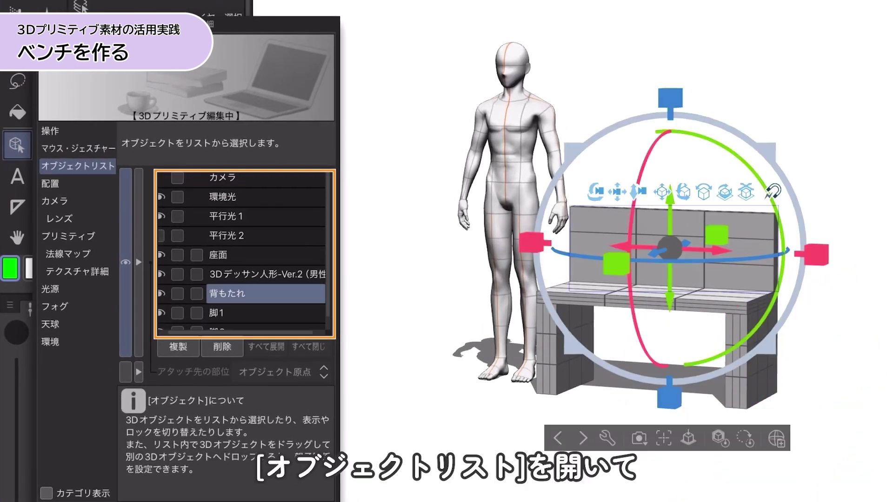
pyautogui.moveTo(258, 318); pyautogui.dragTo(237, 242)
pyautogui.click(219, 301)
pyautogui.click(226, 320)
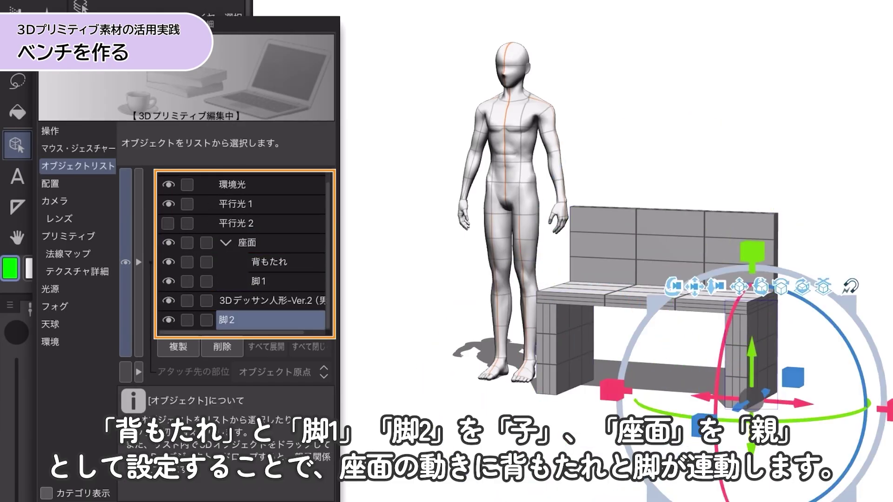
# Step: Delete the drawing figure from the bench scene, and register the bench as a material in a chosen save folder
pyautogui.click(272, 320)
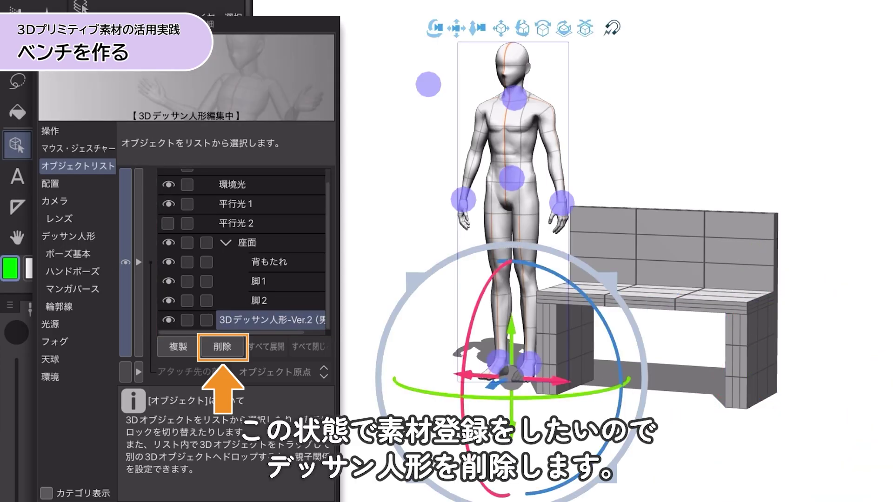
pyautogui.click(222, 346)
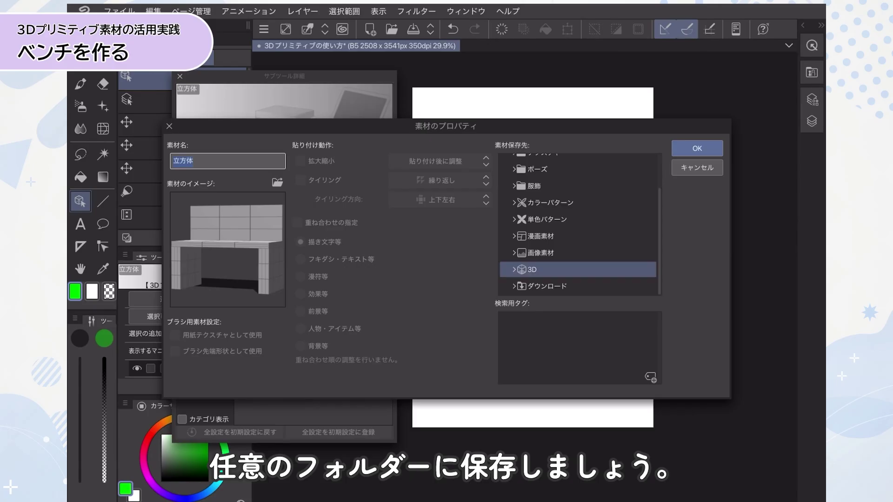
pyautogui.click(553, 286)
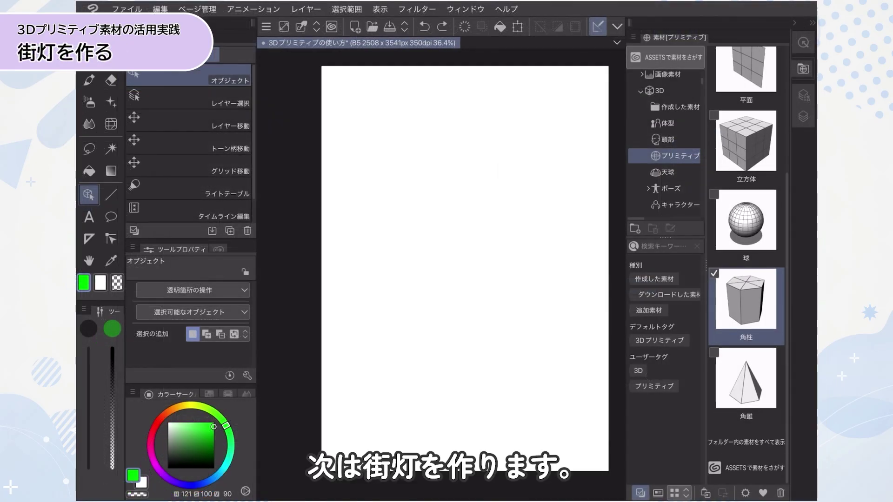
# Step: Place a 角柱 primitive on the blank canvas for the street lamp, and add a 3D drawing figure beside it
pyautogui.moveTo(745, 299); pyautogui.dragTo(602, 294)
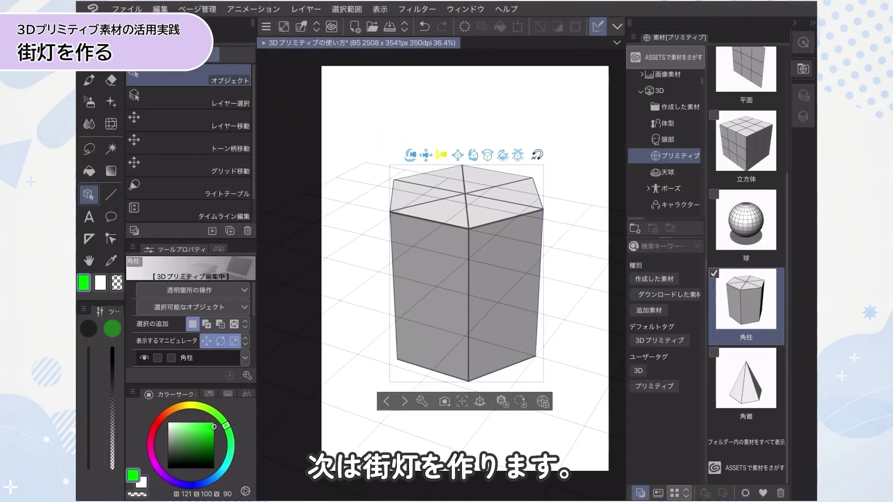
pyautogui.click(667, 123)
pyautogui.moveTo(745, 80); pyautogui.dragTo(581, 297)
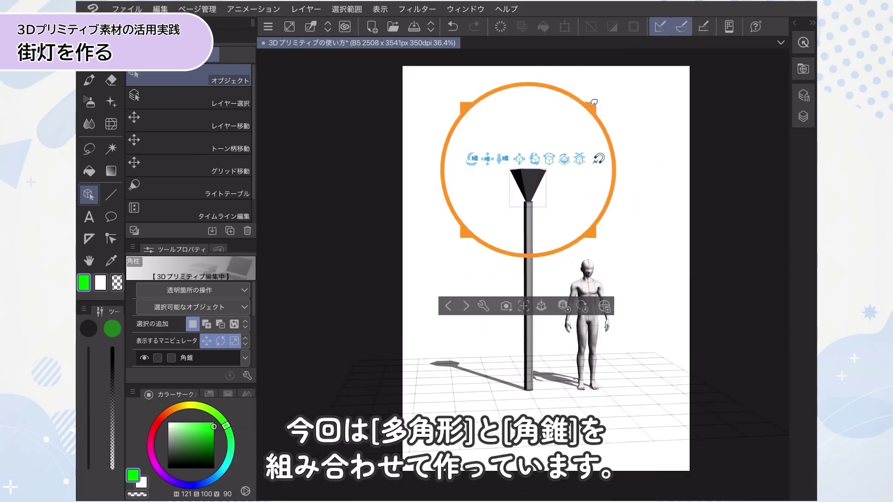
# Step: Duplicate the inverted 角錐 at the head of the lamp post, and stack the copy on top of it
pyautogui.click(534, 266)
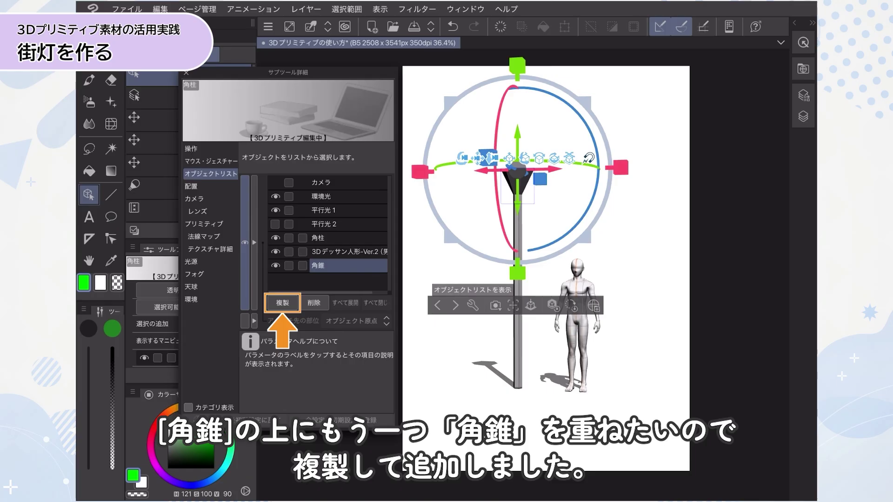
pyautogui.click(283, 302)
pyautogui.moveTo(517, 88); pyautogui.dragTo(578, 146)
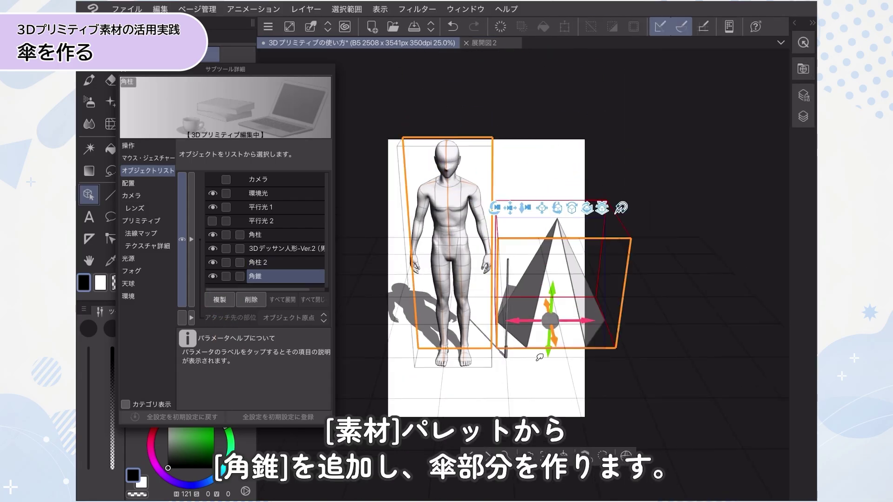
# Step: Fit the 角錐 onto the shaft as an umbrella canopy with 8 X divisions, and make 持ち手部分 the parent of the other parts
pyautogui.moveTo(539, 357); pyautogui.dragTo(560, 374)
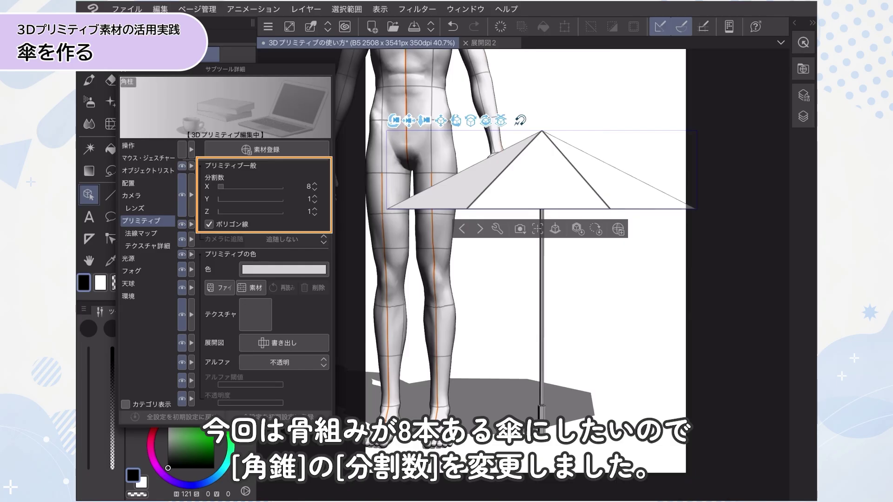
pyautogui.click(541, 181)
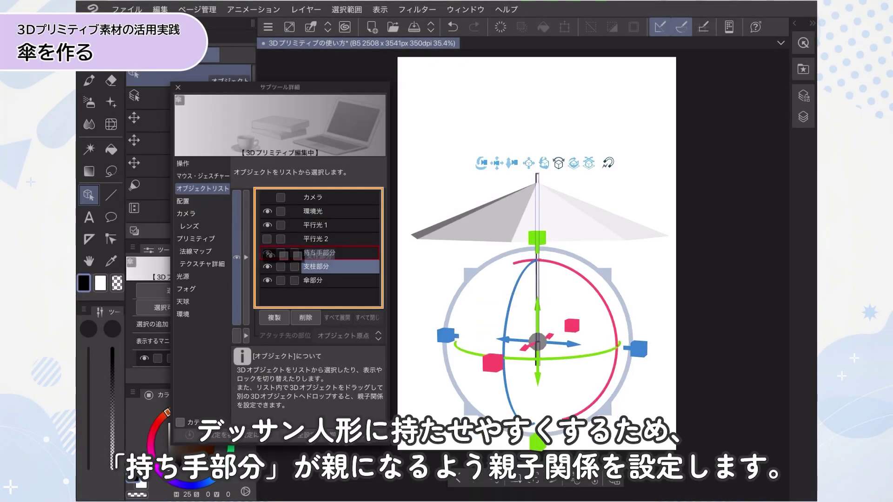
pyautogui.click(312, 280)
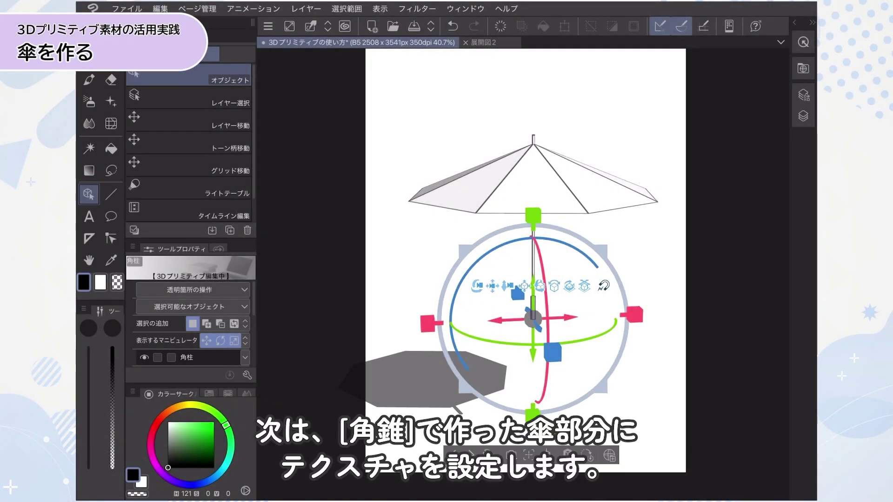
# Step: Export the texture layout of the umbrella's 角錐 canopy as 展開図3 in CLIP STUDIO FORMAT
pyautogui.moveTo(539, 285); pyautogui.dragTo(543, 297)
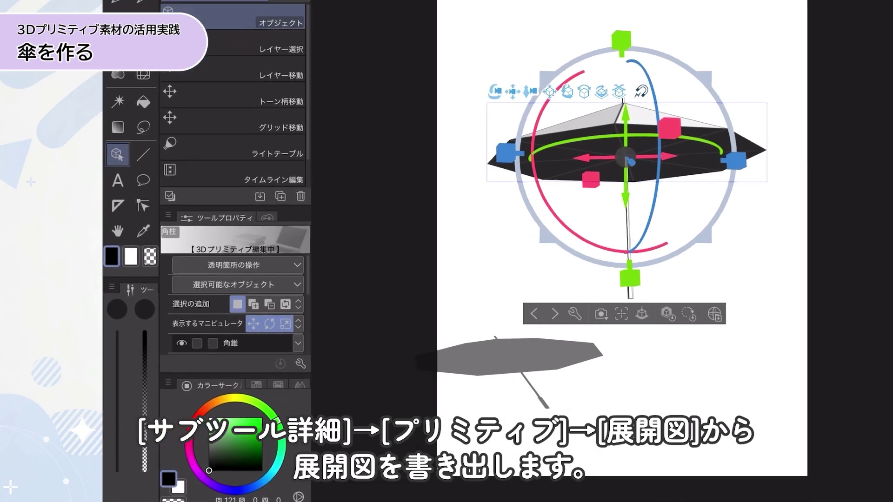
pyautogui.click(575, 314)
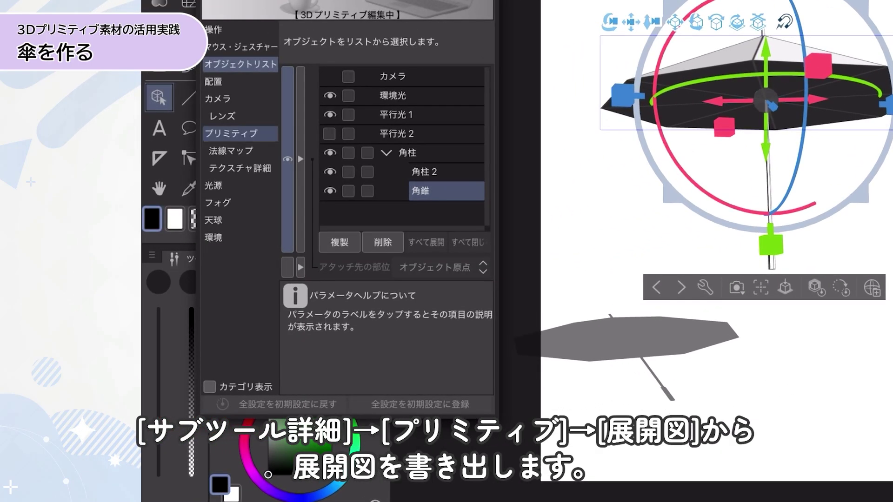
pyautogui.click(231, 133)
pyautogui.click(428, 302)
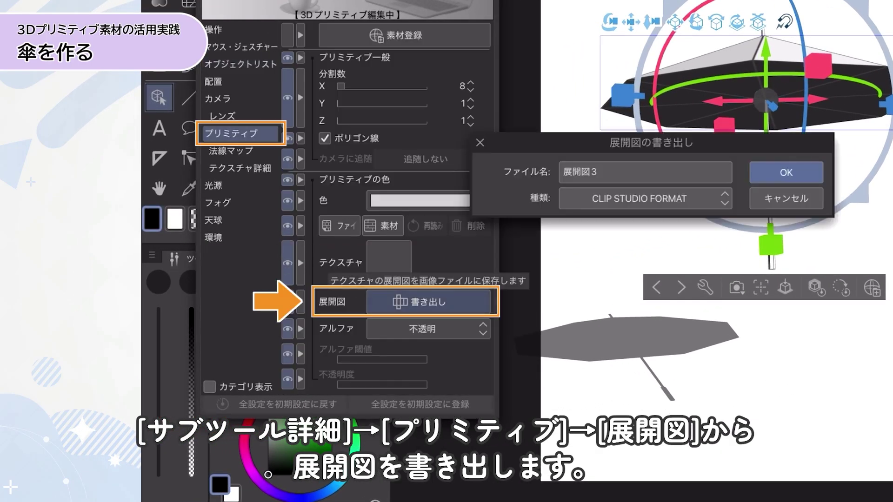
pyautogui.click(786, 173)
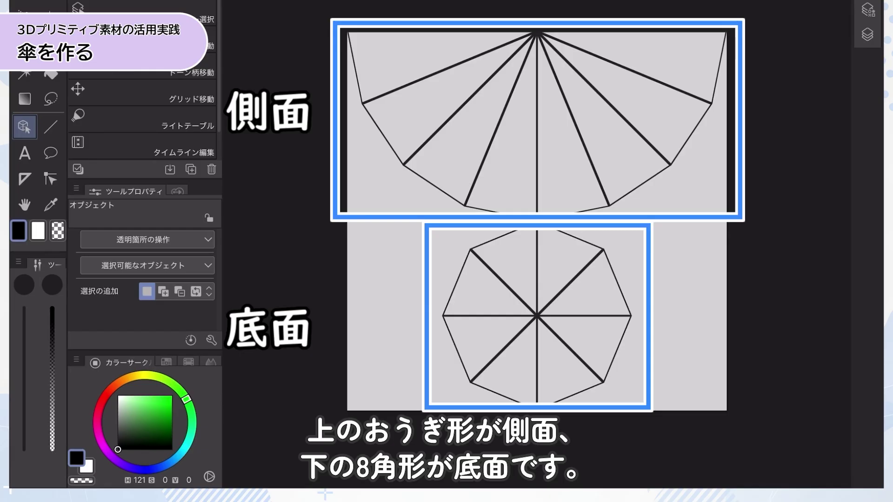
pyautogui.press('m')
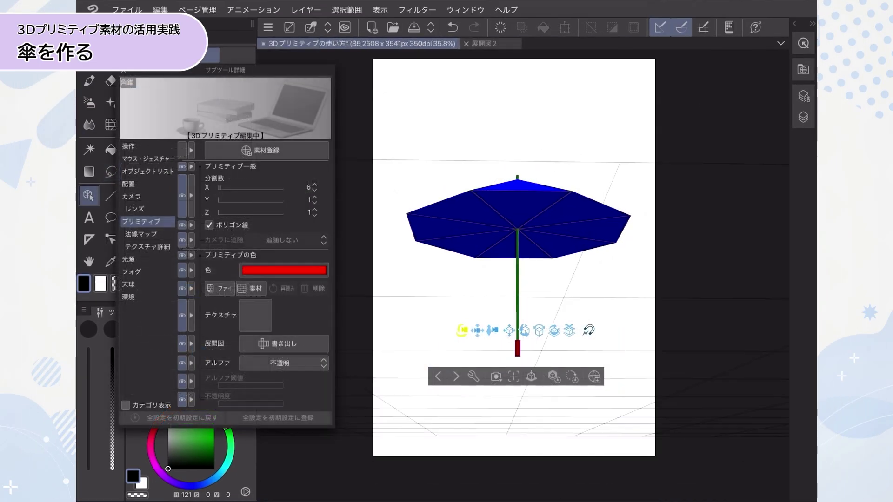
# Step: Load a texture image file onto the umbrella's 角錐 primitive, and tilt the whole umbrella by its 角柱 handle
pyautogui.click(218, 288)
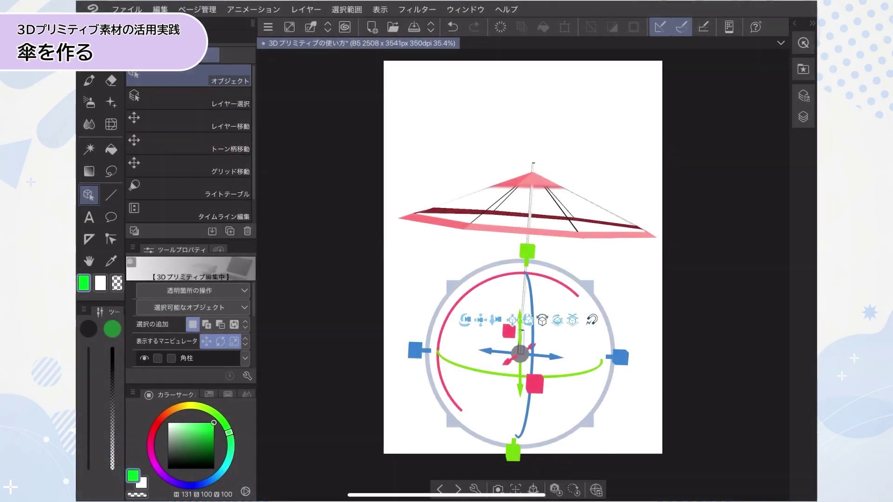
pyautogui.moveTo(526, 322)
pyautogui.mouseDown()
pyautogui.moveTo(527, 339)
pyautogui.moveTo(527, 320)
pyautogui.mouseUp()
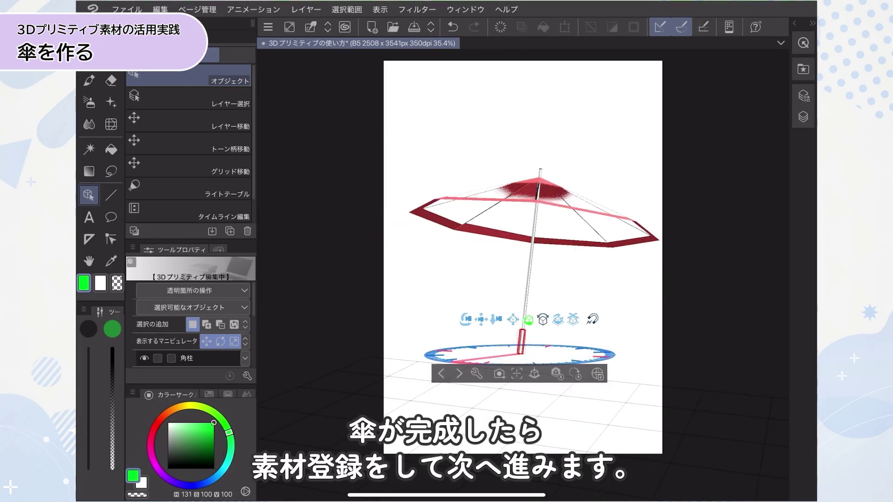
pyautogui.click(527, 320)
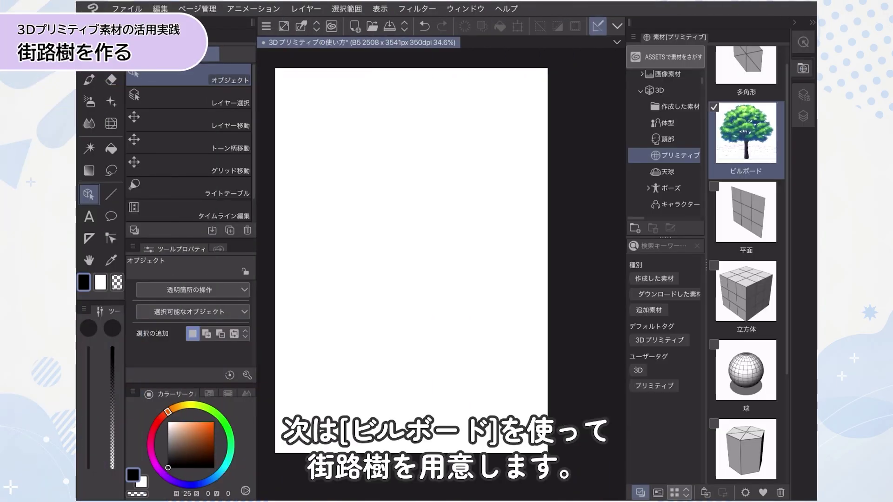
# Step: Place the ビルボード primitive on the blank canvas as the street tree
pyautogui.moveTo(791, 142); pyautogui.dragTo(413, 268)
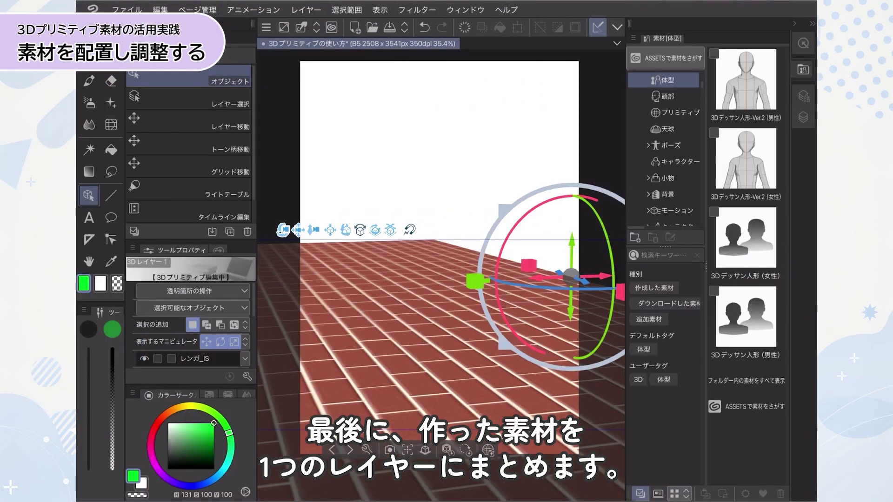
# Step: Add 3Dデッサン人形-Ver.2 (男性) to the brick ground's 3D layer, and move it toward the foreground
pyautogui.click(746, 84)
pyautogui.moveTo(746, 84); pyautogui.dragTo(407, 279)
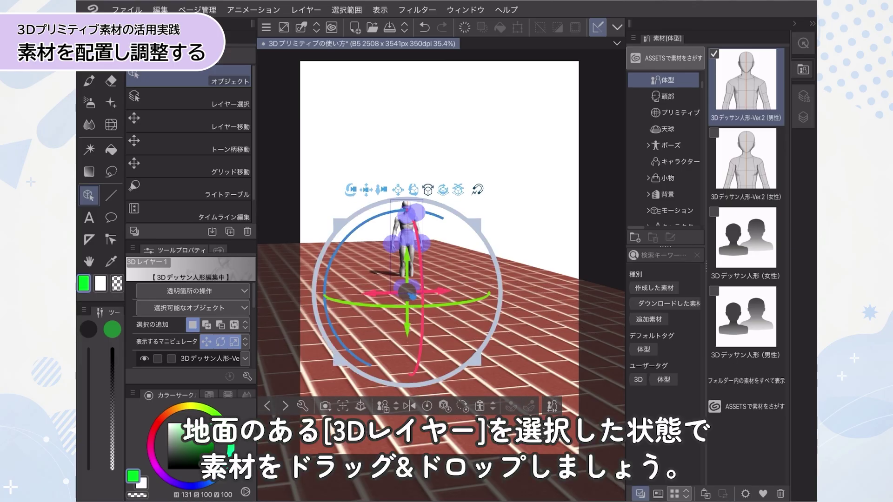
pyautogui.moveTo(411, 295); pyautogui.dragTo(536, 363)
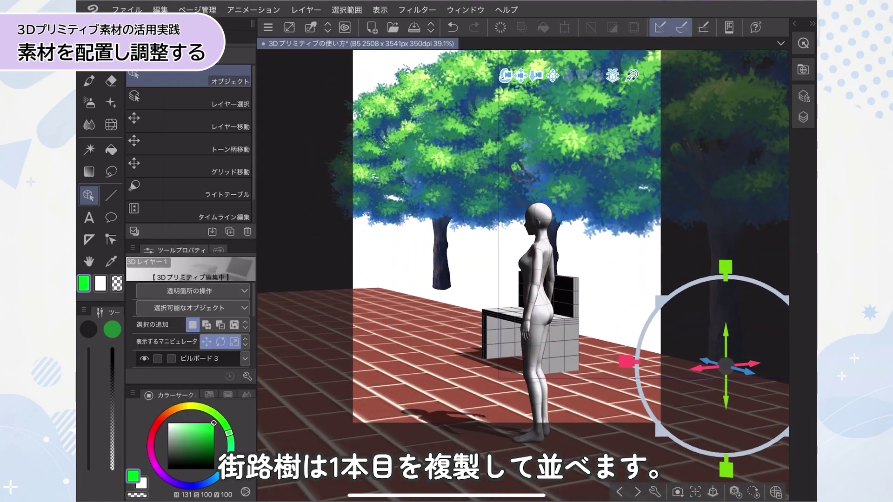
# Step: Add the 傘 material to the street scene, and make the drawing figure the parent of its 持ち手 in the object list
pyautogui.click(307, 372)
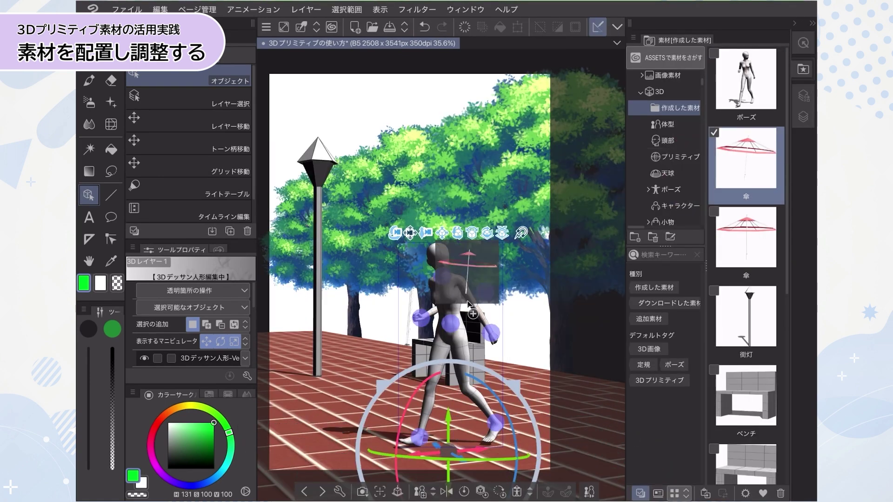
pyautogui.moveTo(745, 158); pyautogui.dragTo(381, 341)
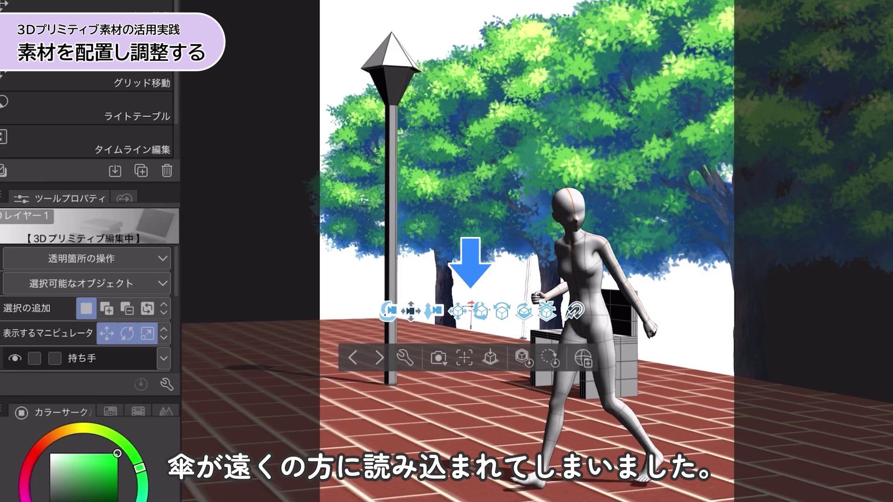
pyautogui.click(328, 357)
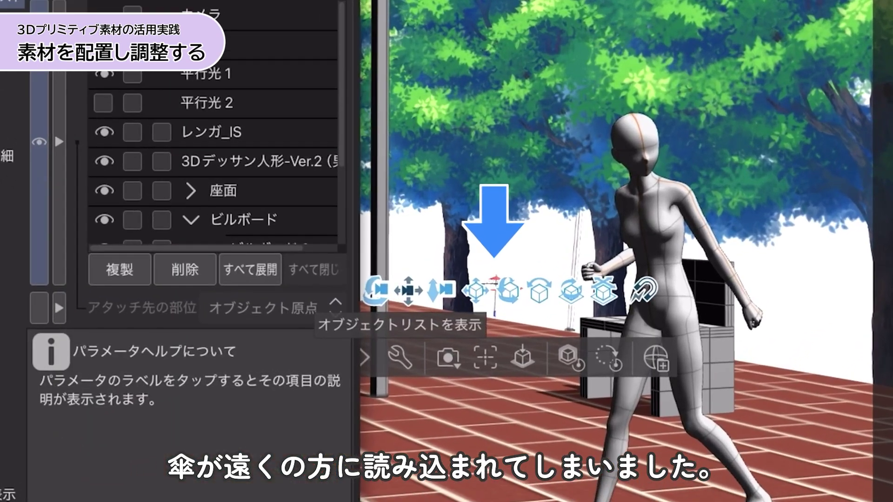
pyautogui.scroll(-1, 213, 140)
pyautogui.scroll(1, 214, 156)
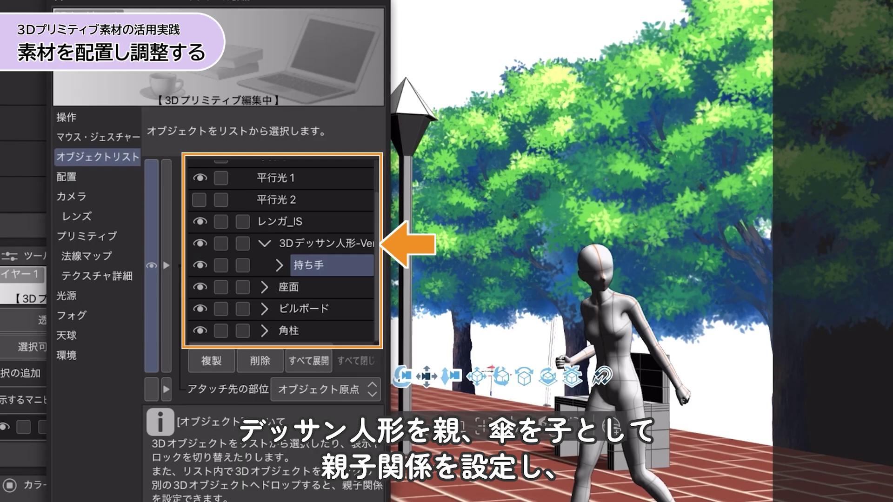
# Step: Attach the umbrella to the figure's 右手, and shift it so the handle sits inside the closed fist
pyautogui.click(326, 389)
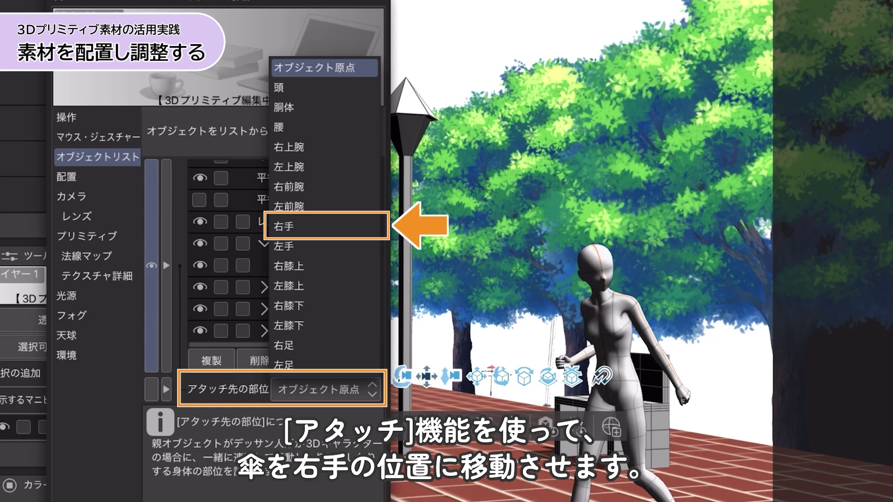
pyautogui.click(284, 226)
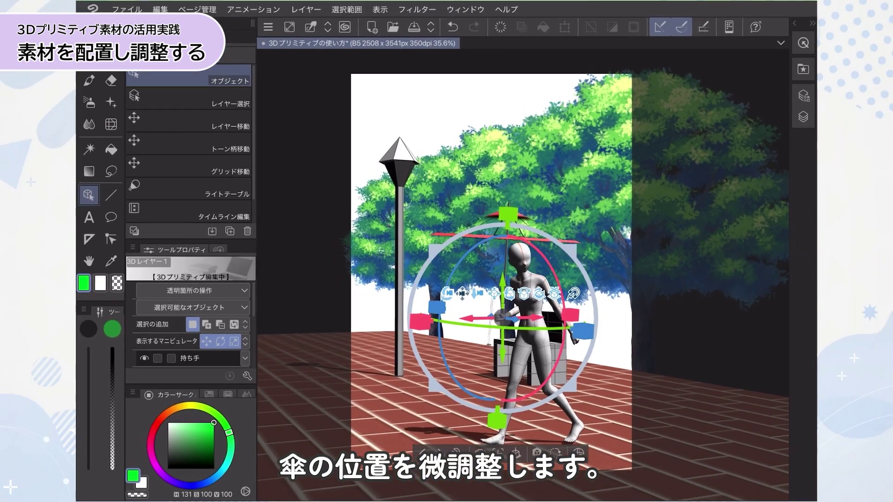
pyautogui.scroll(5, 502, 321)
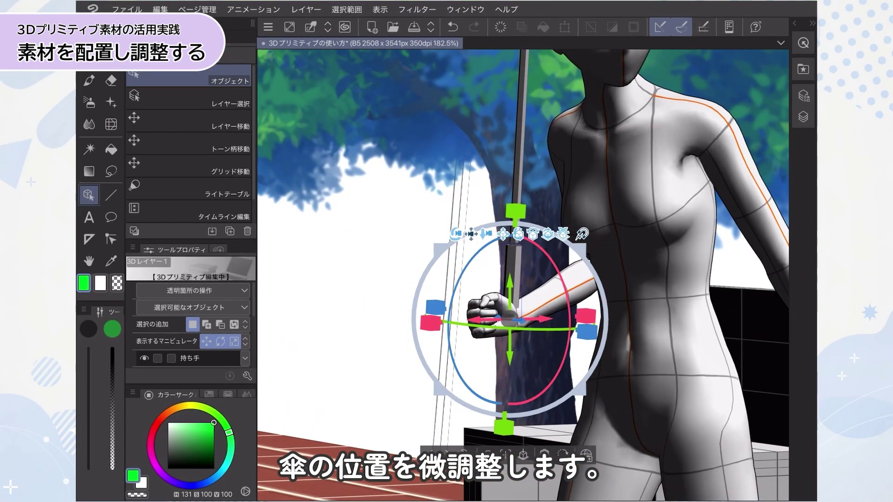
pyautogui.moveTo(540, 356); pyautogui.dragTo(511, 358)
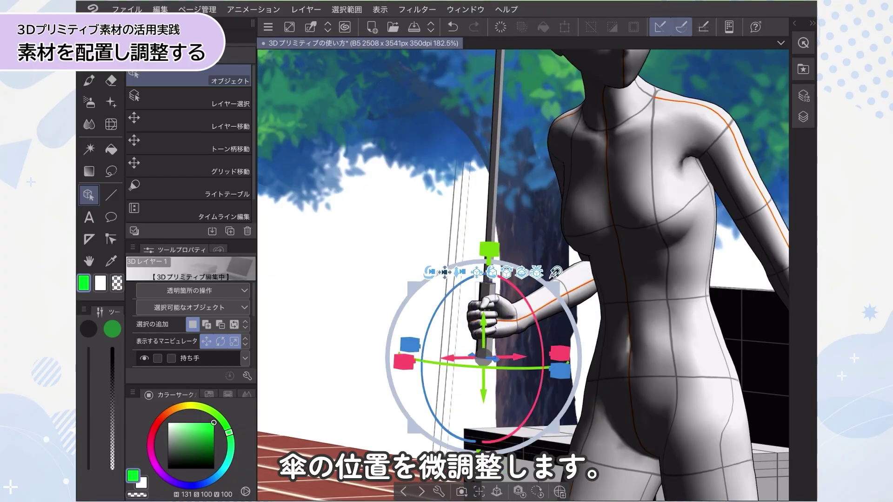
pyautogui.scroll(-5, 523, 275)
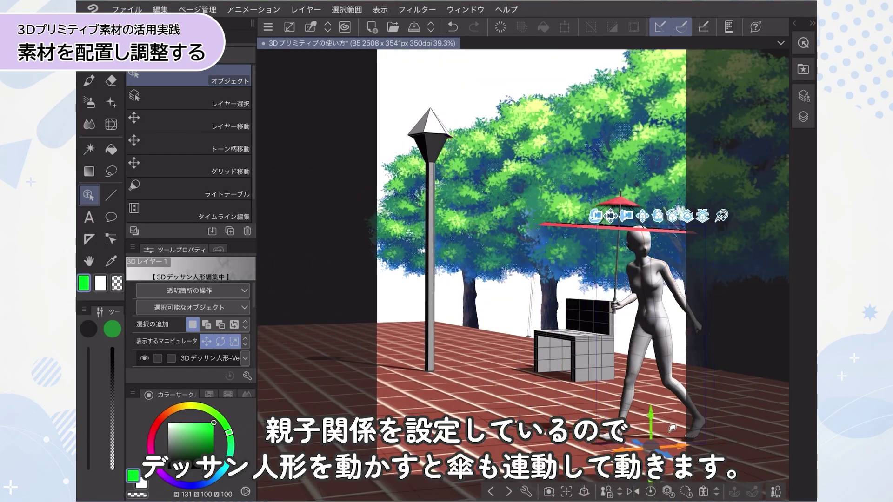
# Step: Move the drawing figure, together with its umbrella, across the brick ground toward the middle of the canvas
pyautogui.moveTo(672, 428); pyautogui.dragTo(593, 430)
pyautogui.moveTo(619, 400); pyautogui.dragTo(571, 405)
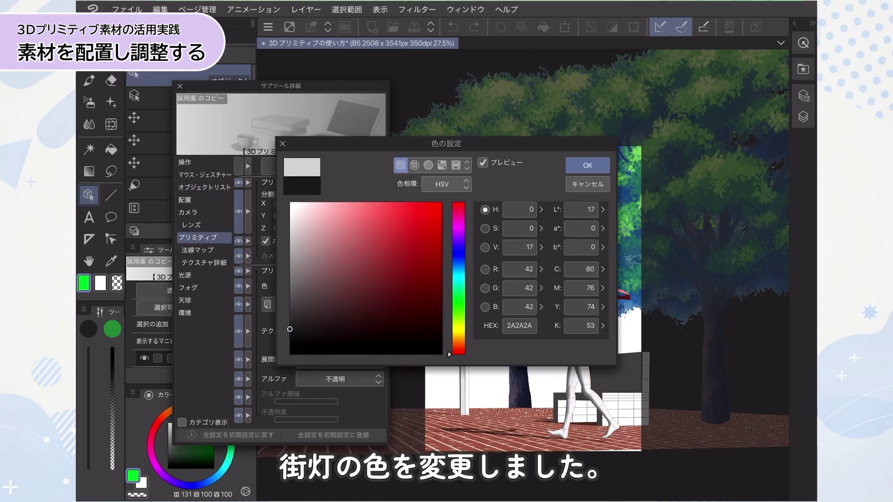
# Step: Recolour the street lamp's primitives near-black, using HEX values 2A2A2A, 2B2B2B and 141414
pyautogui.press('Return')
pyautogui.click(340, 286)
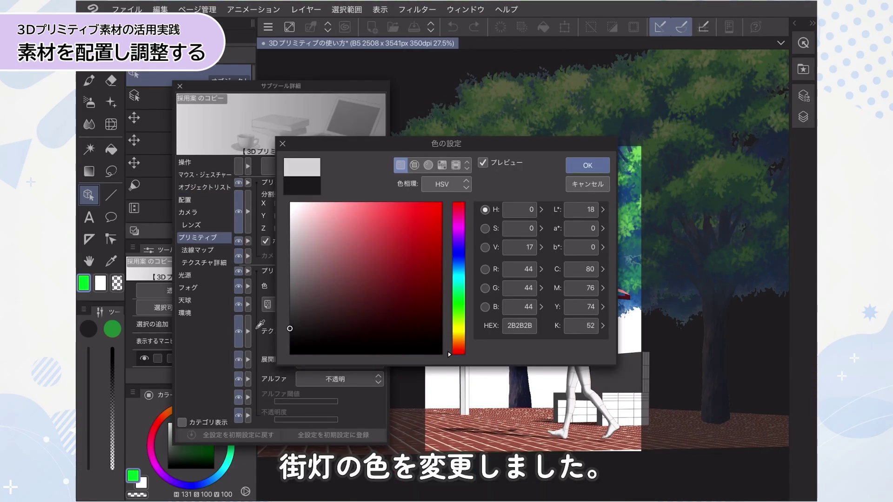
pyautogui.press('Return')
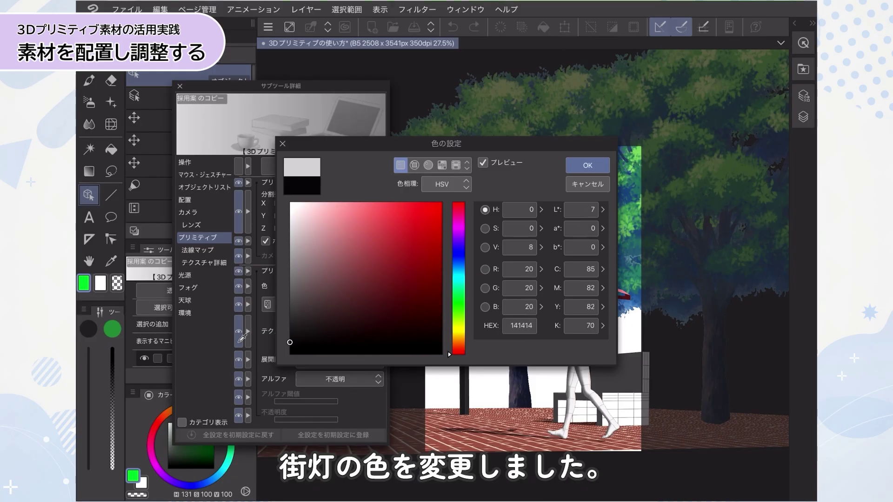
pyautogui.press('Return')
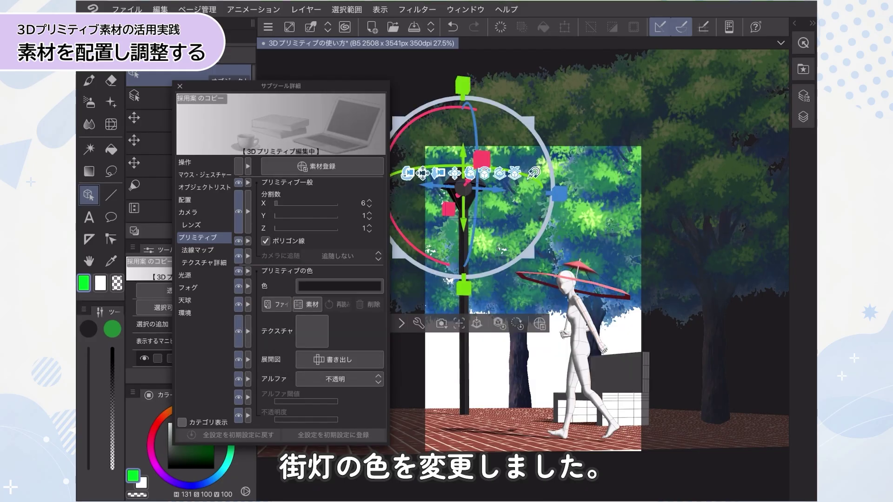
pyautogui.click(180, 86)
# Step: Adjust the camera angle and distance to frame the street lamp, walking figure, bench and trees on the page
pyautogui.scroll(5, 523, 262)
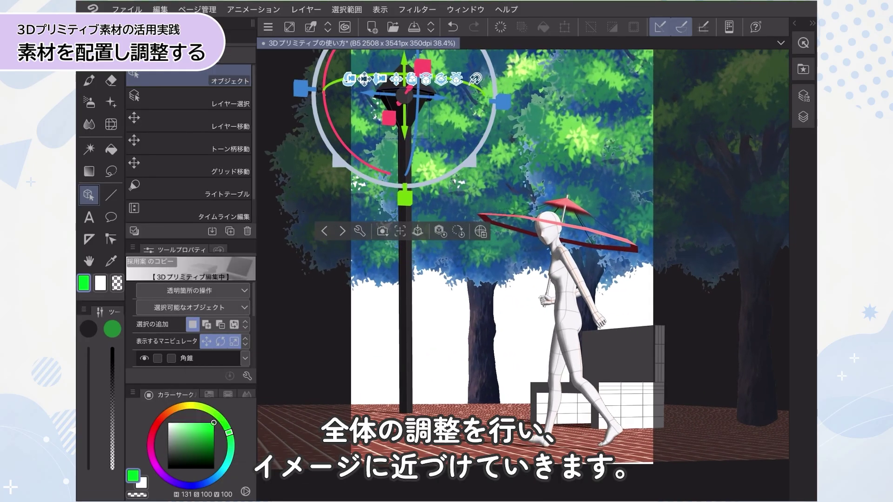
pyautogui.scroll(-10, 620, 378)
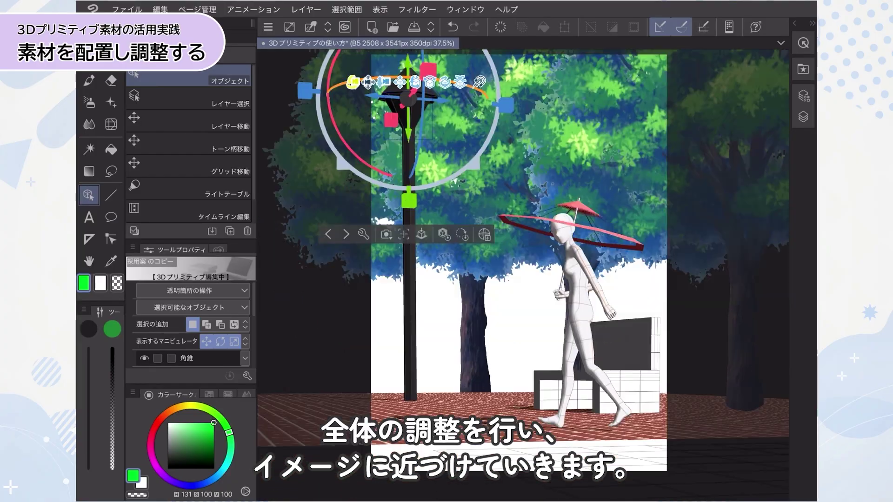
pyautogui.click(433, 401)
pyautogui.scroll(8, 434, 401)
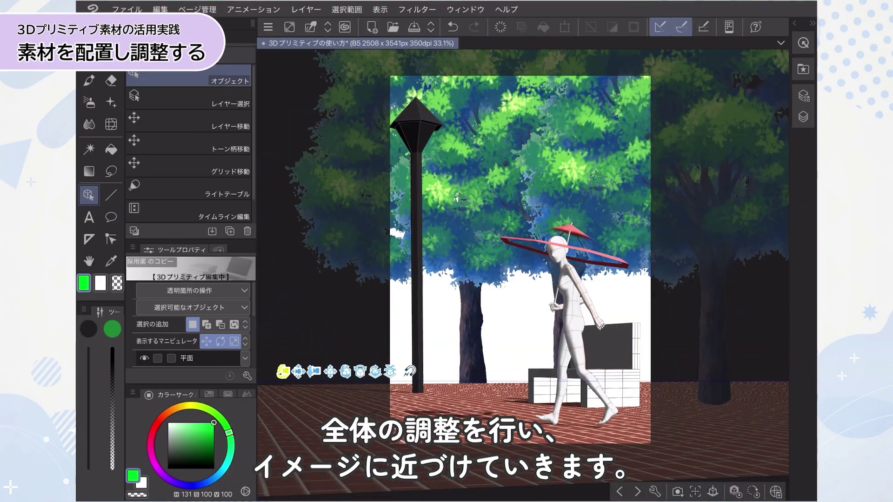
pyautogui.click(583, 279)
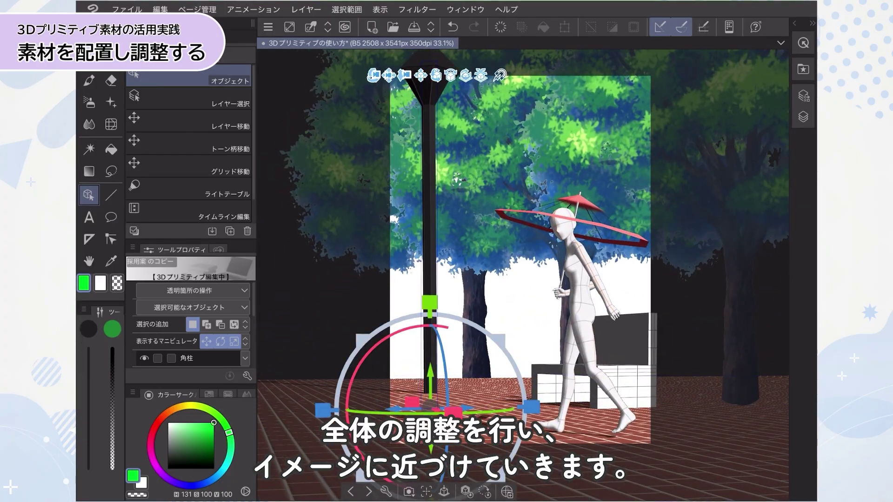
pyautogui.moveTo(326, 279); pyautogui.dragTo(347, 275)
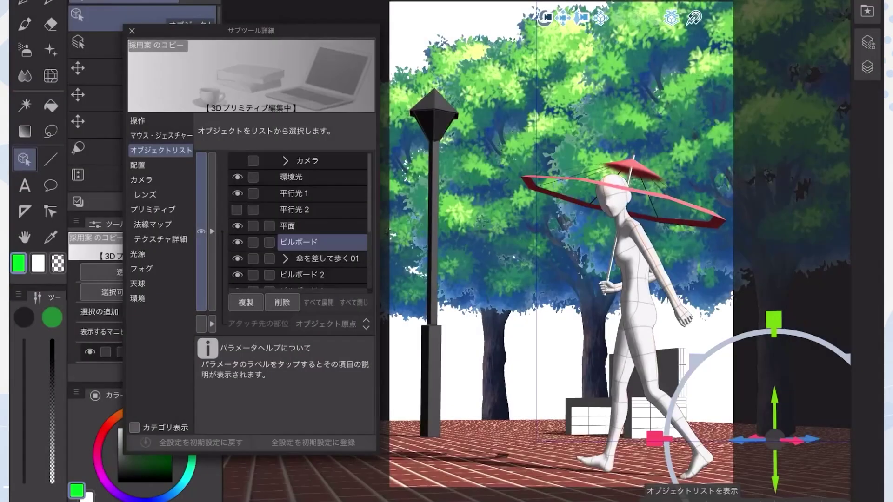
# Step: Choose カメラ 3 as the camera in use for the 3D scene
pyautogui.click(141, 180)
pyautogui.click(328, 129)
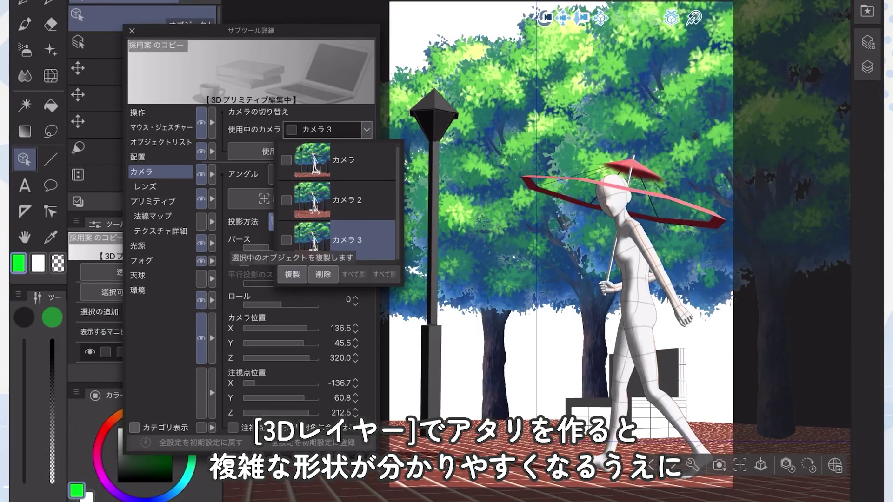
pyautogui.click(346, 240)
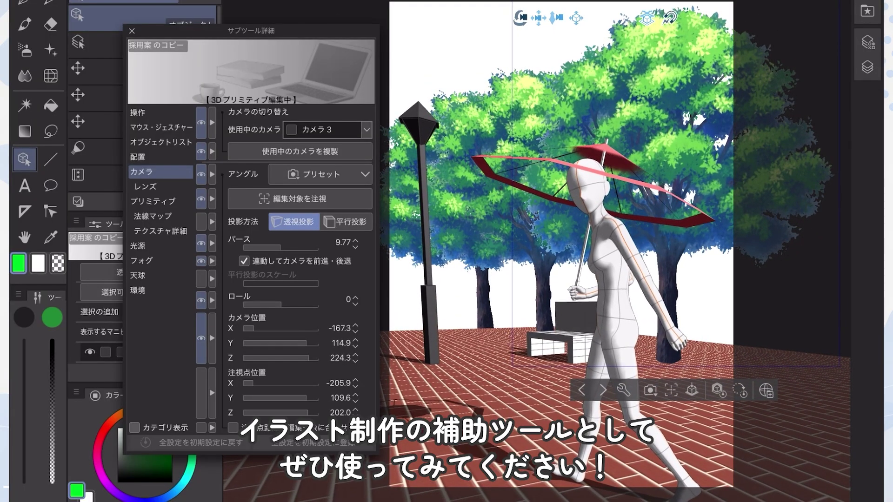
# Step: Compare the カメラ 2 and カメラ 3 views, and make カメラ the camera in use
pyautogui.click(367, 130)
pyautogui.click(346, 202)
pyautogui.click(347, 242)
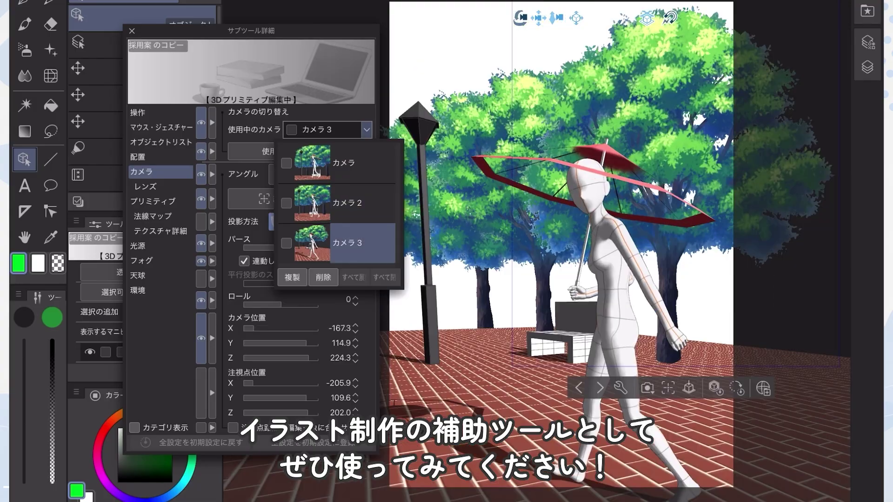
pyautogui.click(346, 163)
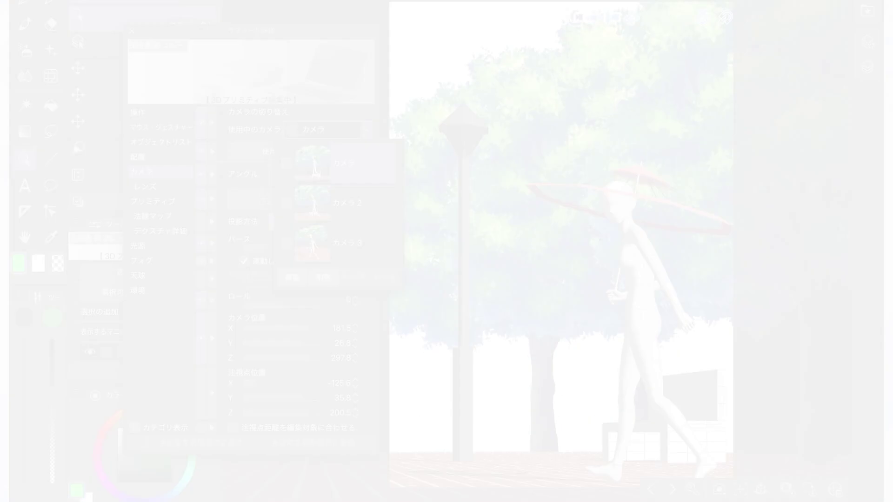